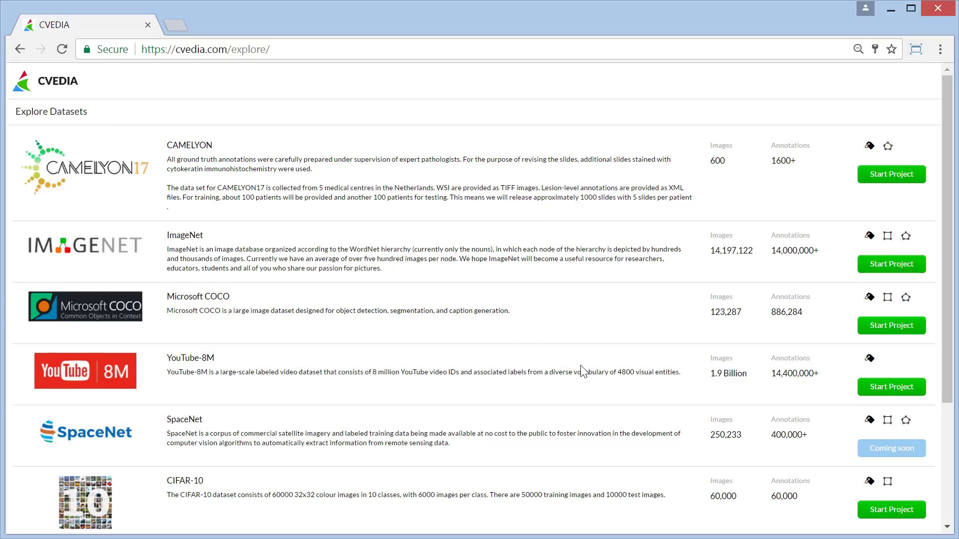
- Start a project from the CAMELYON dataset and look through its slide images
{"action": "scroll", "coordinate": [580, 370], "scroll_direction": "down", "scroll_amount": 5}
{"action": "scroll", "coordinate": [553, 376], "scroll_direction": "up", "scroll_amount": 6}
{"action": "left_click", "coordinate": [883, 181]}
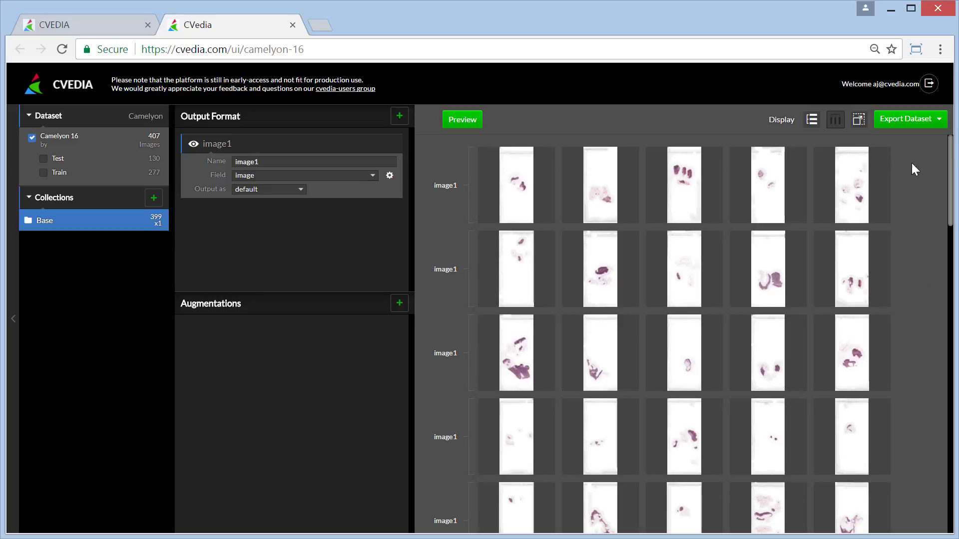
{"action": "scroll", "coordinate": [912, 163], "scroll_direction": "down", "scroll_amount": 6}
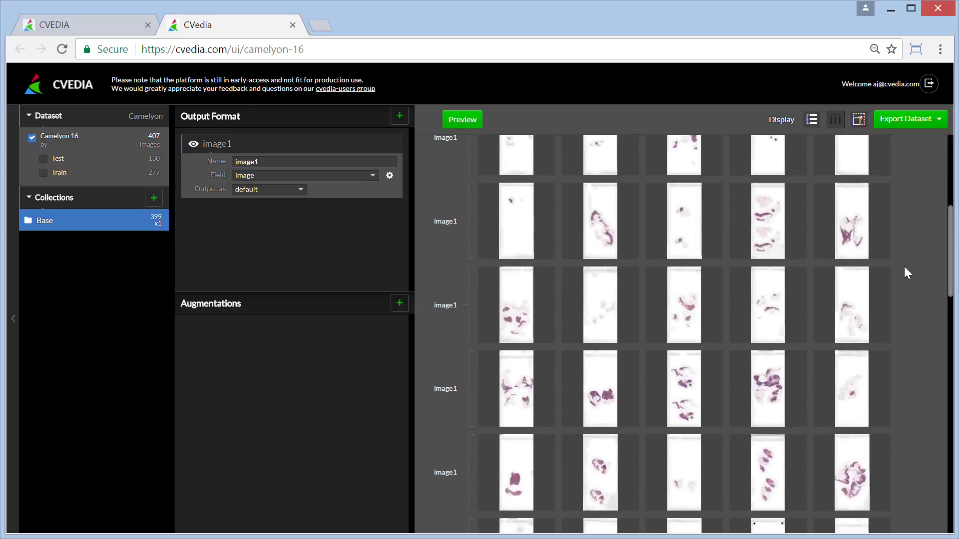
{"action": "scroll", "coordinate": [905, 267], "scroll_direction": "down", "scroll_amount": 10}
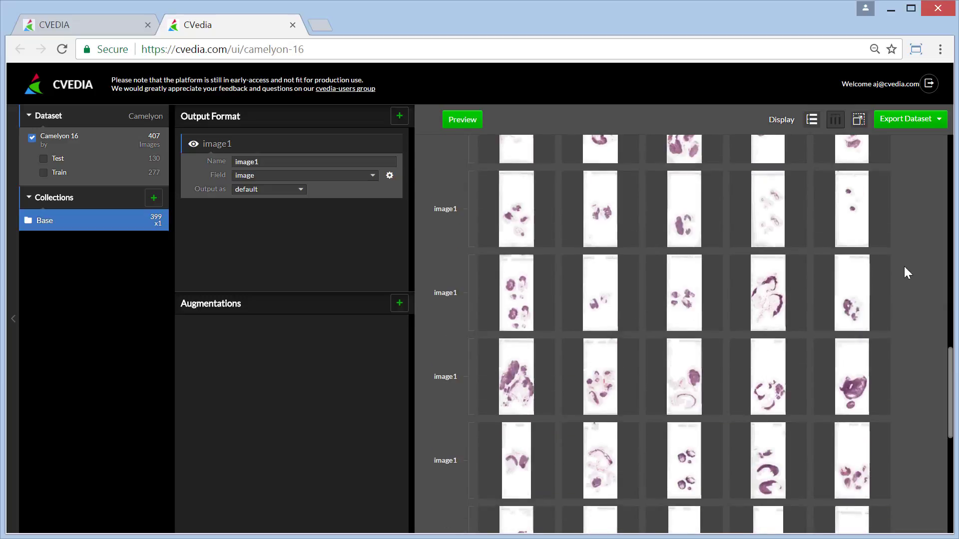
{"action": "scroll", "coordinate": [908, 272], "scroll_direction": "up", "scroll_amount": 15}
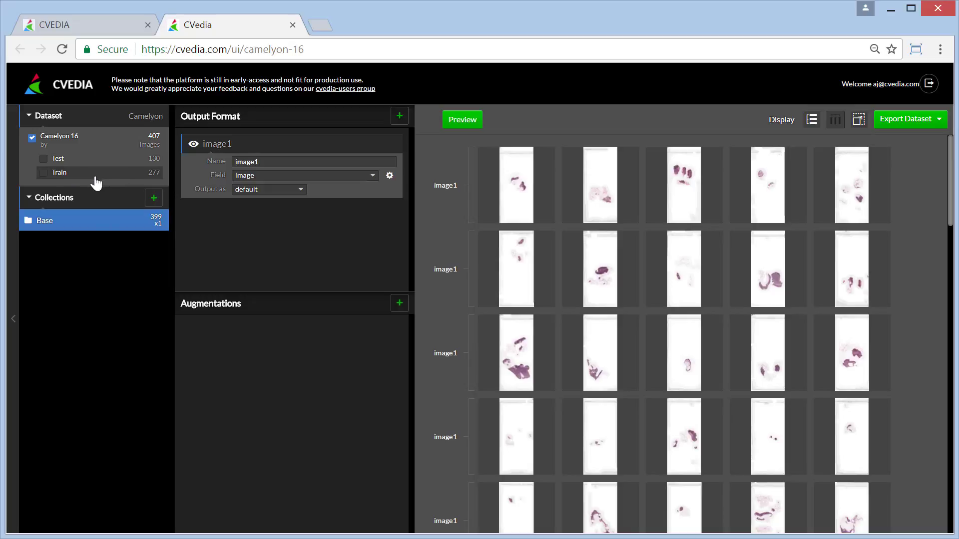
- Limit the Camelyon 16 dataset to the Train subset and add two new collections under Base
{"action": "left_click", "coordinate": [43, 172]}
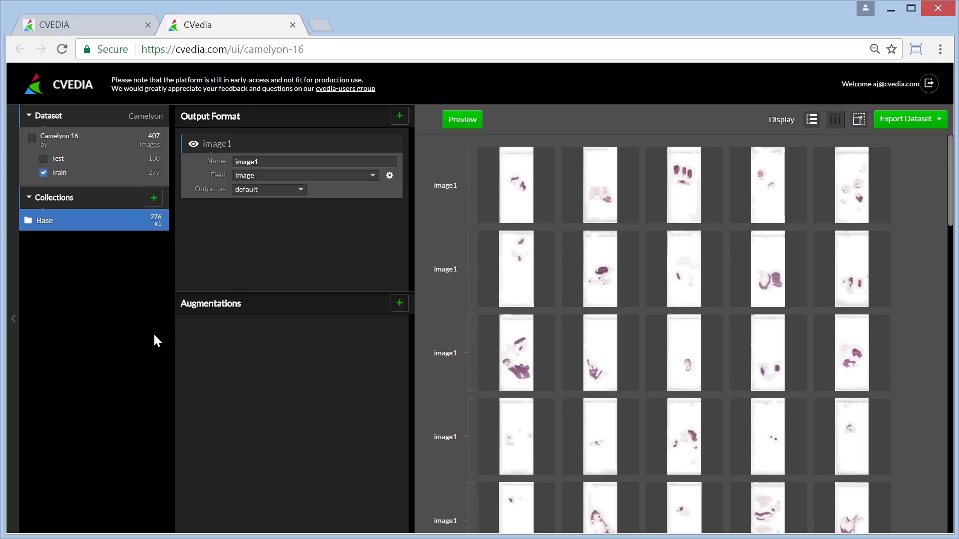
{"action": "left_click", "coordinate": [155, 200]}
{"action": "left_click", "coordinate": [155, 199]}
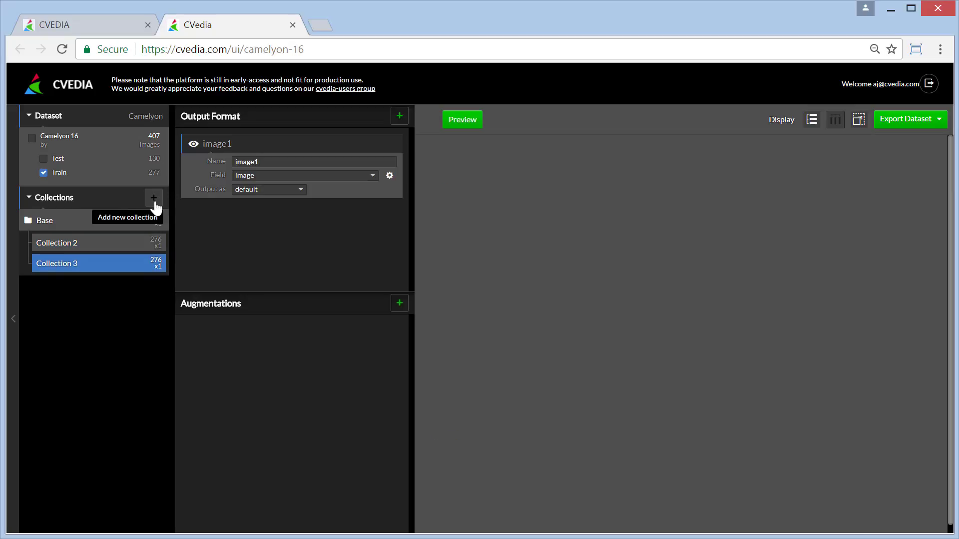
- Rename Collection 2 as "Healthy tissue"
{"action": "left_click", "coordinate": [60, 244]}
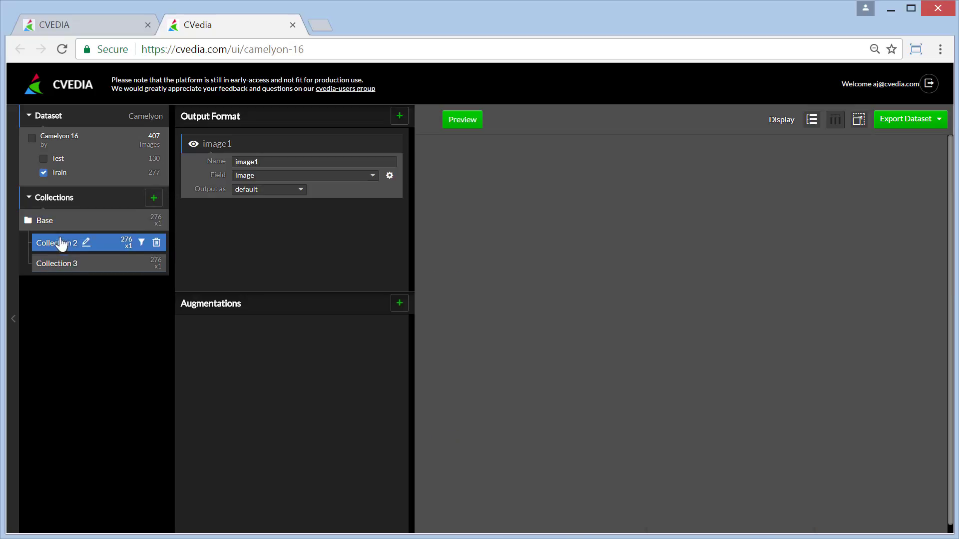
{"action": "left_click", "coordinate": [86, 243]}
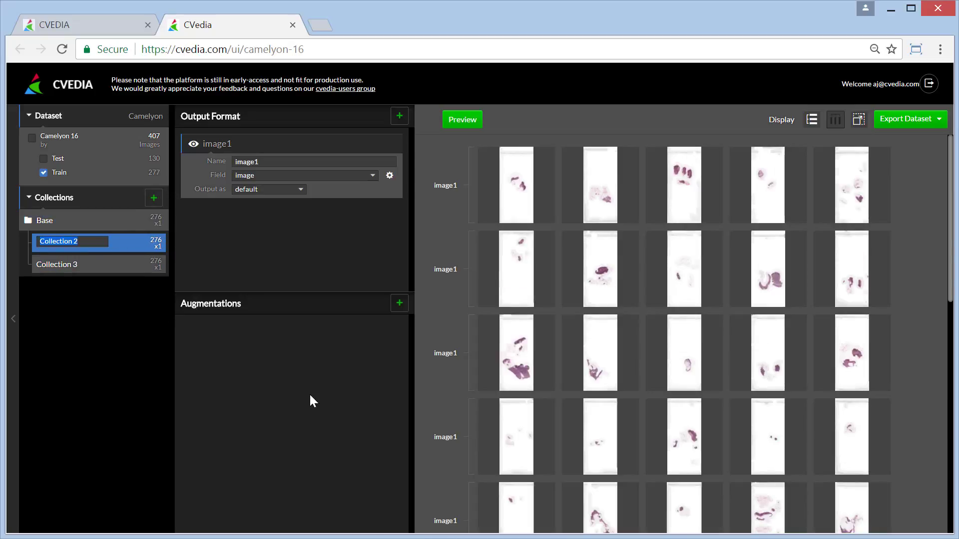
{"action": "type", "text": "Healthy tissue"}
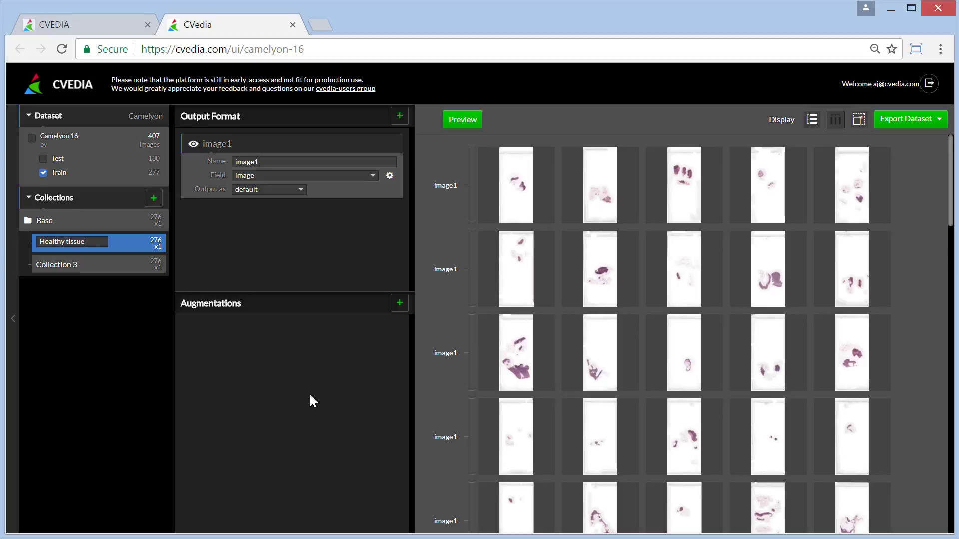
{"action": "key", "text": "Return"}
- Rename Collection 3 as "Metastases"
{"action": "left_click", "coordinate": [55, 264]}
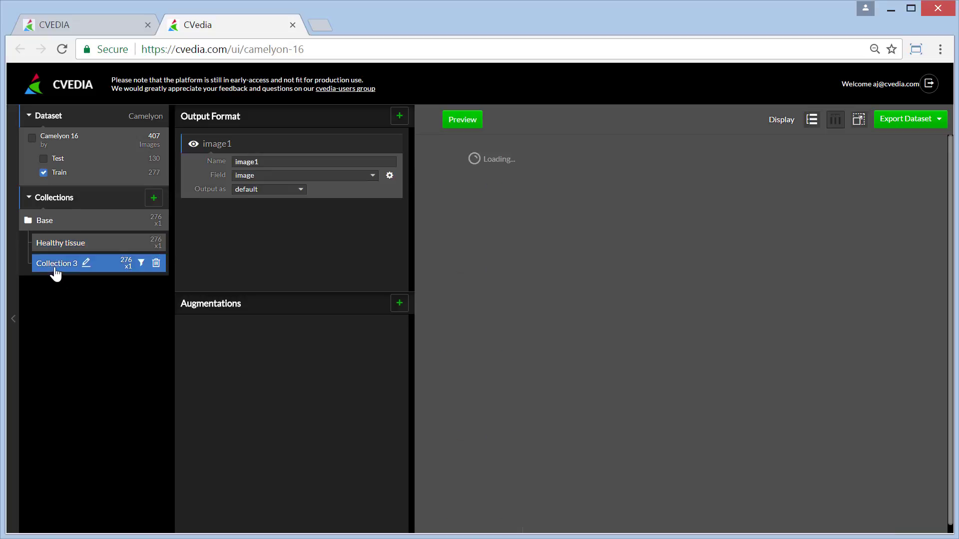
{"action": "left_click", "coordinate": [55, 265]}
{"action": "key", "text": "ctrl+a"}
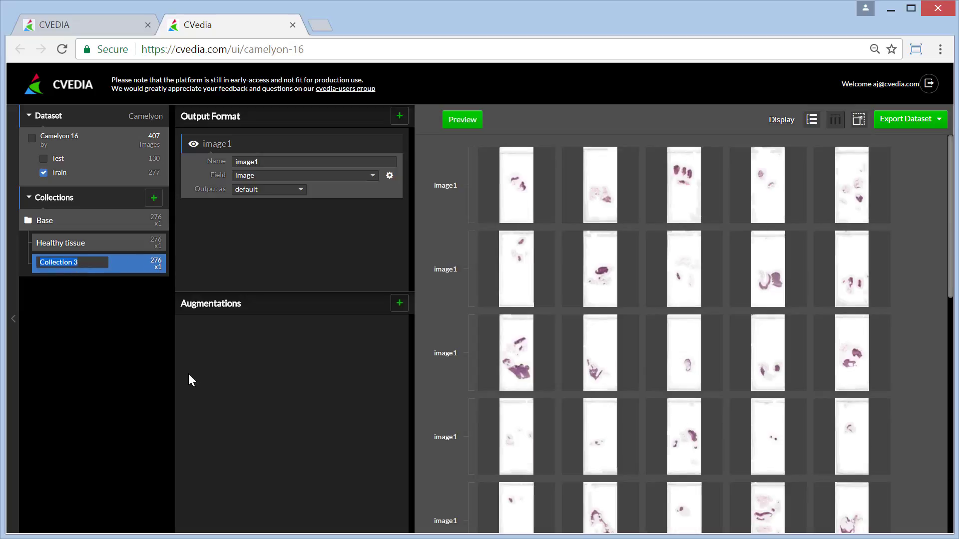
{"action": "type", "text": "Metas"}
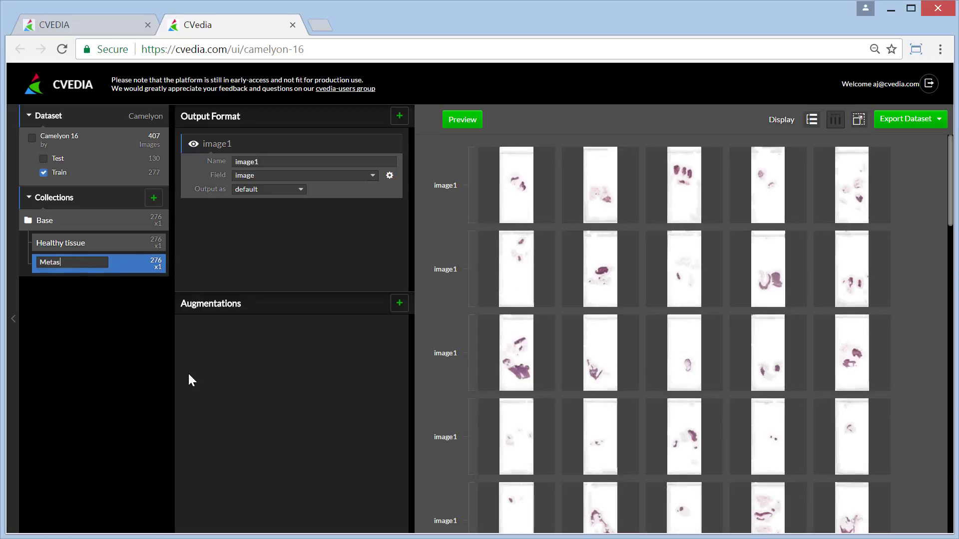
{"action": "type", "text": "tases"}
{"action": "key", "text": "Return"}
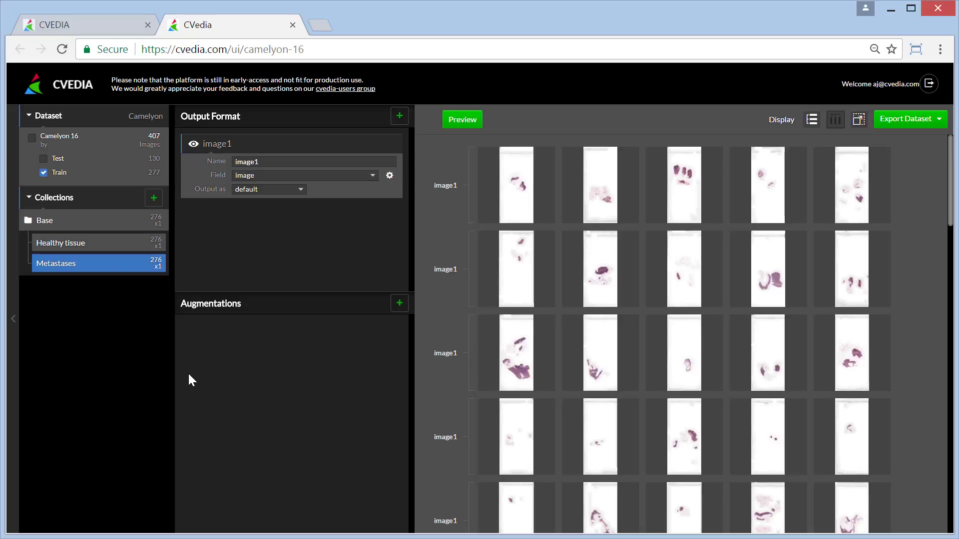
- Create and save a filter on the Healthy tissue collection with the query Image.Label = "normal"
{"action": "left_click", "coordinate": [58, 247]}
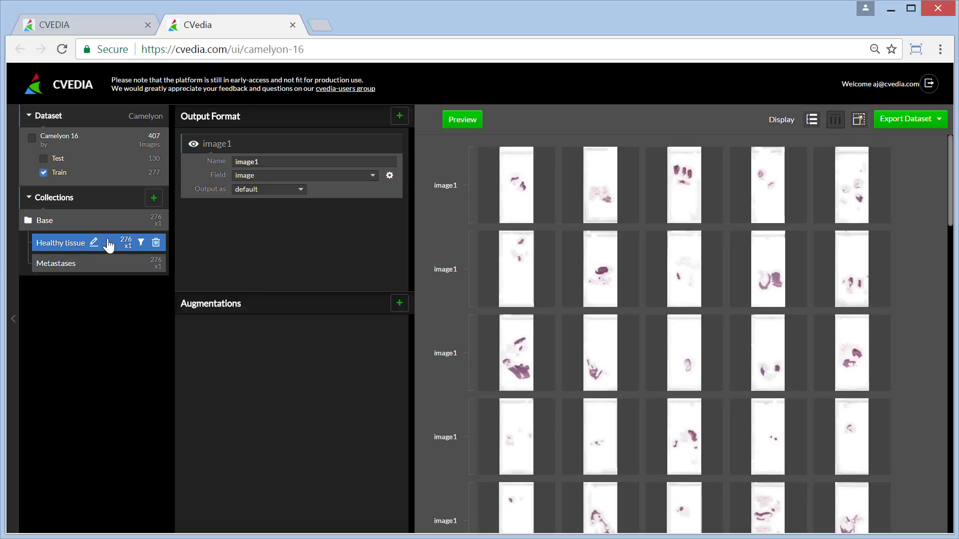
{"action": "left_click", "coordinate": [142, 243]}
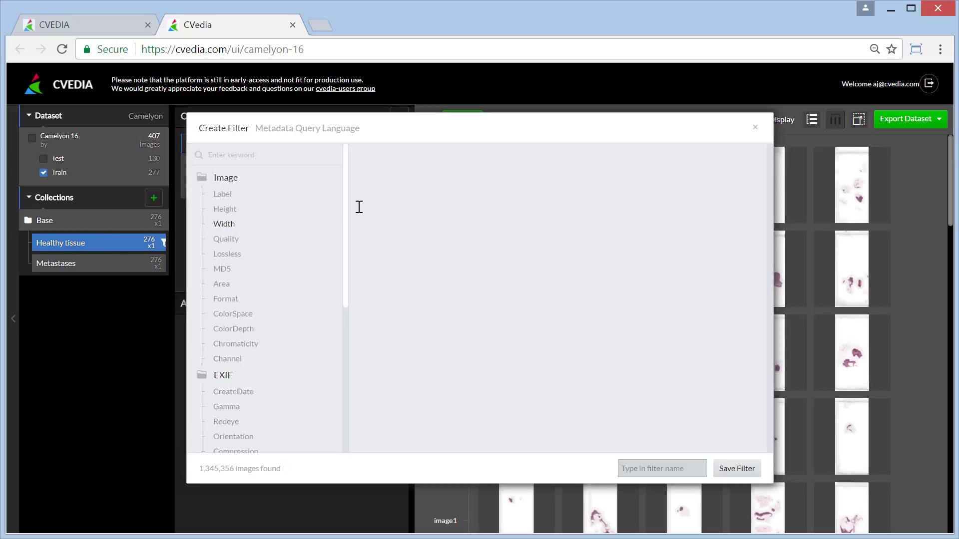
{"action": "left_click", "coordinate": [222, 196]}
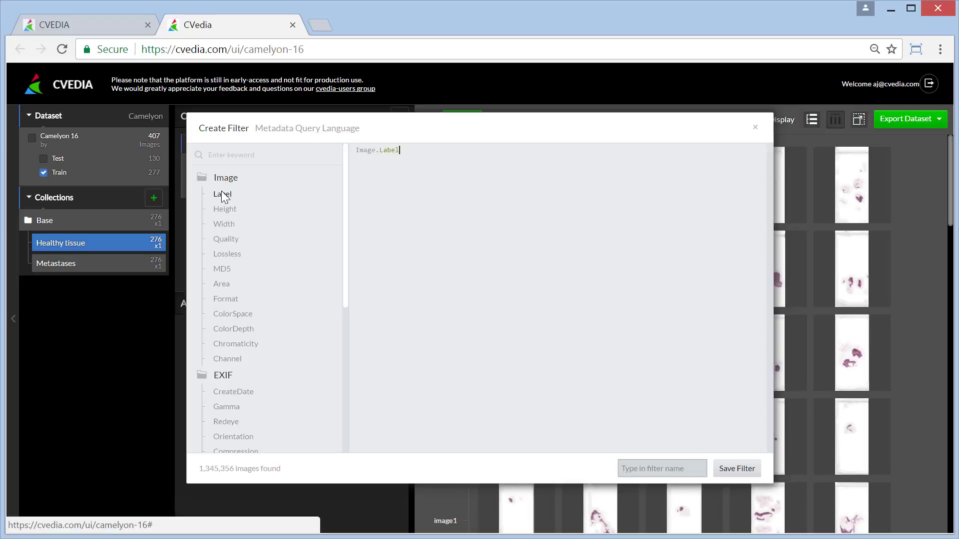
{"action": "triple_click", "coordinate": [412, 154]}
{"action": "type", "text": "="}
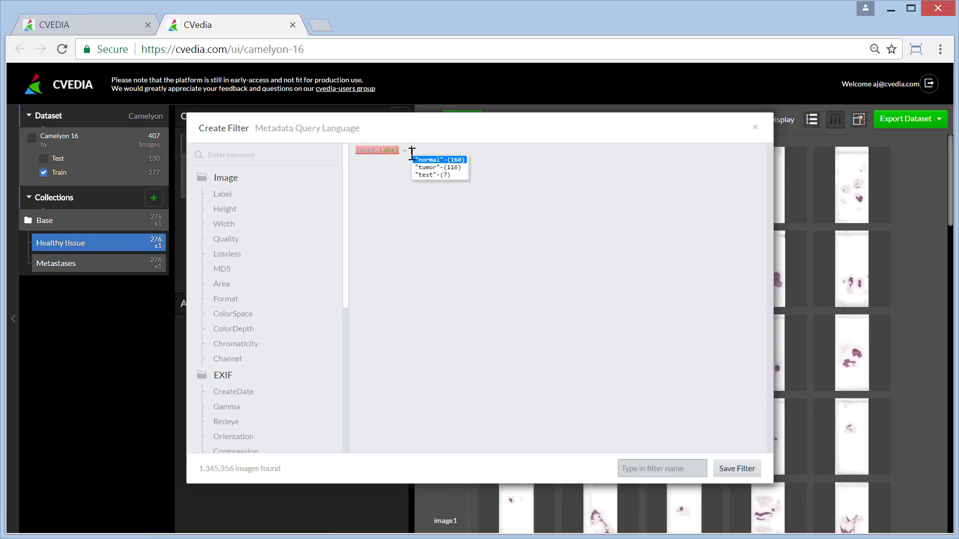
{"action": "left_click", "coordinate": [433, 160]}
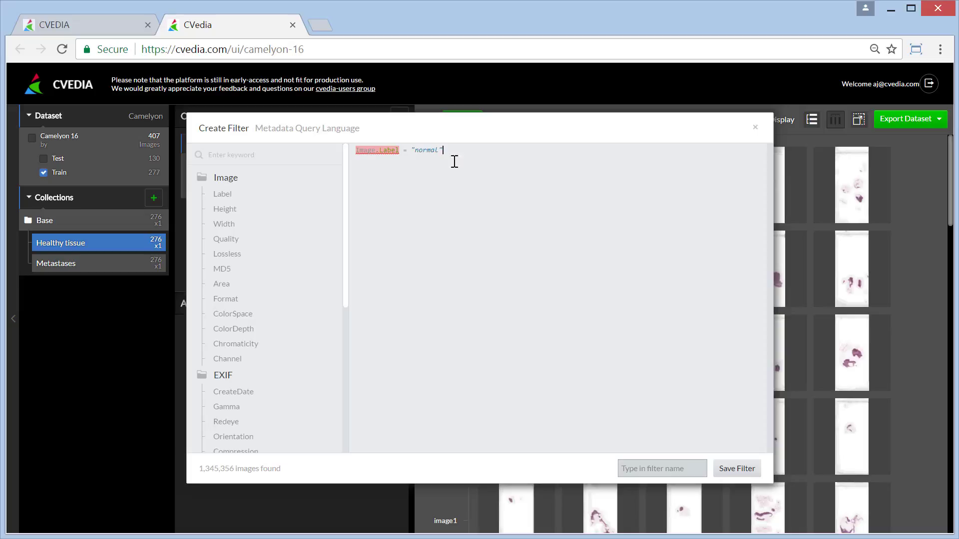
{"action": "left_click", "coordinate": [736, 469]}
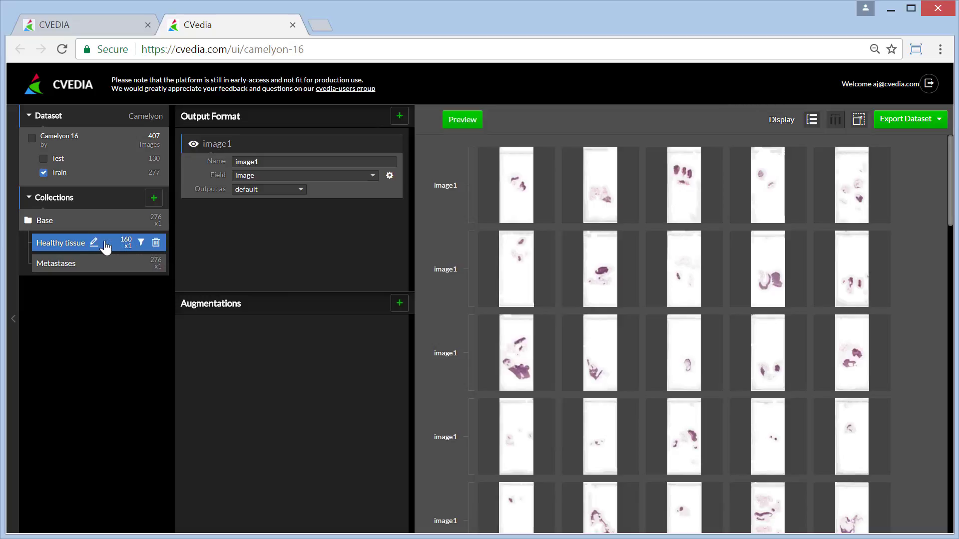
- Create and save a filter on the Metastases collection with the query Image.Label = "tumor"
{"action": "left_click", "coordinate": [49, 270]}
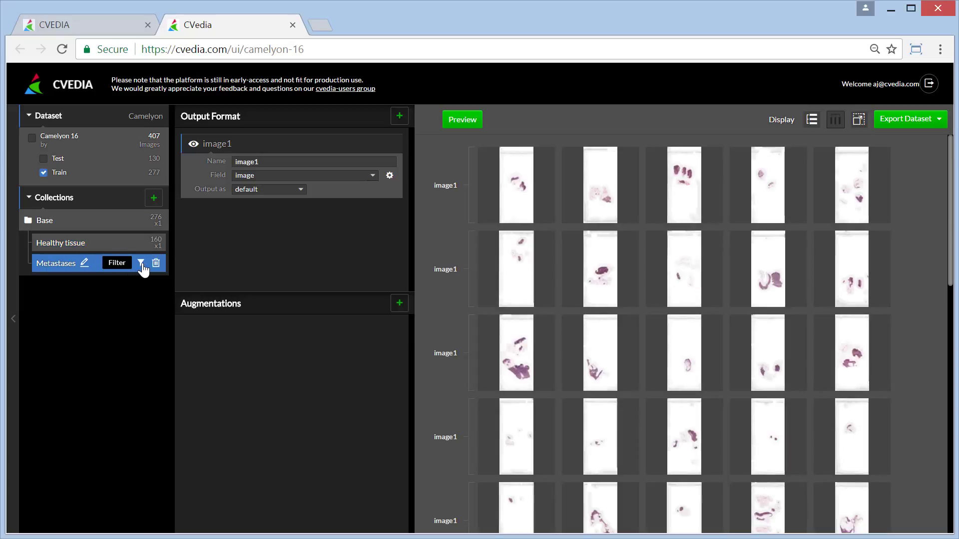
{"action": "left_click", "coordinate": [140, 265]}
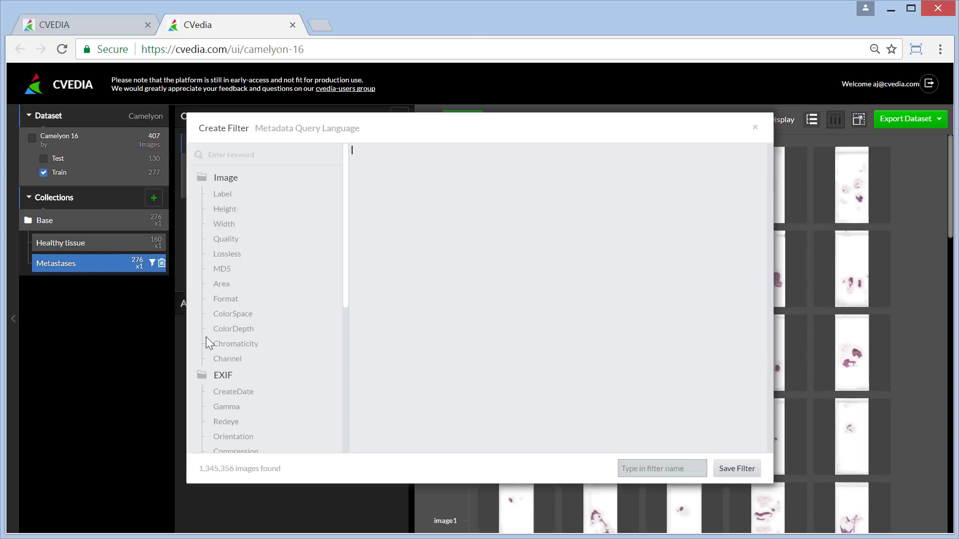
{"action": "left_click", "coordinate": [226, 196]}
{"action": "type", "text": "="}
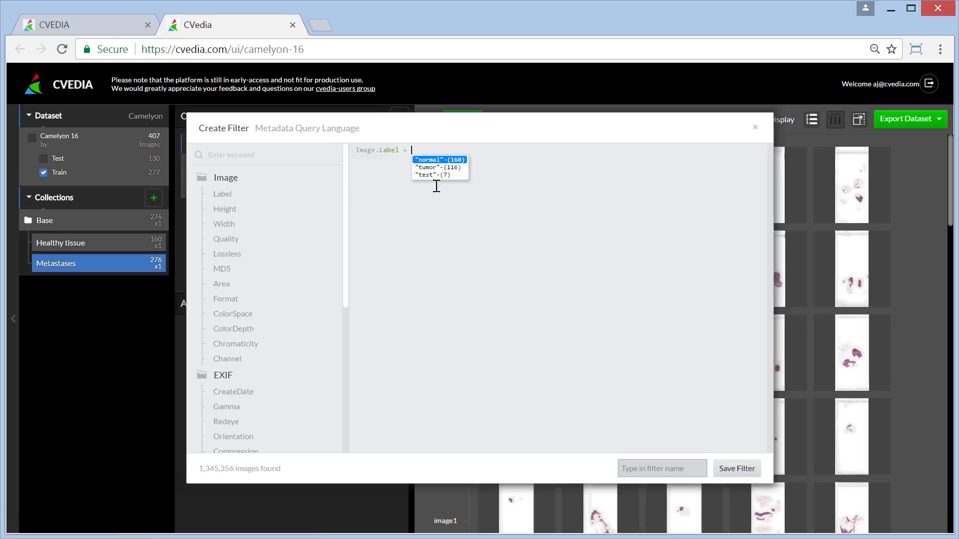
{"action": "left_click", "coordinate": [451, 170]}
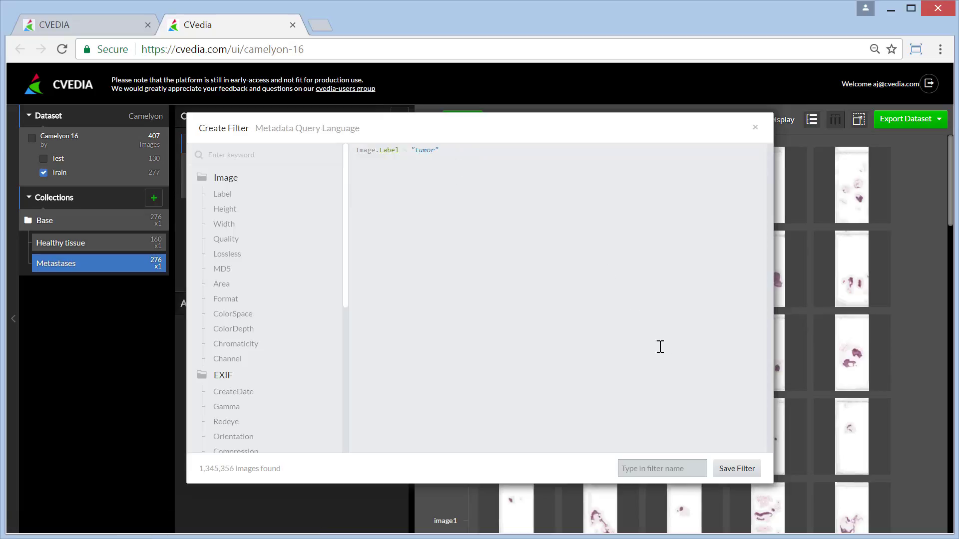
{"action": "left_click", "coordinate": [731, 469]}
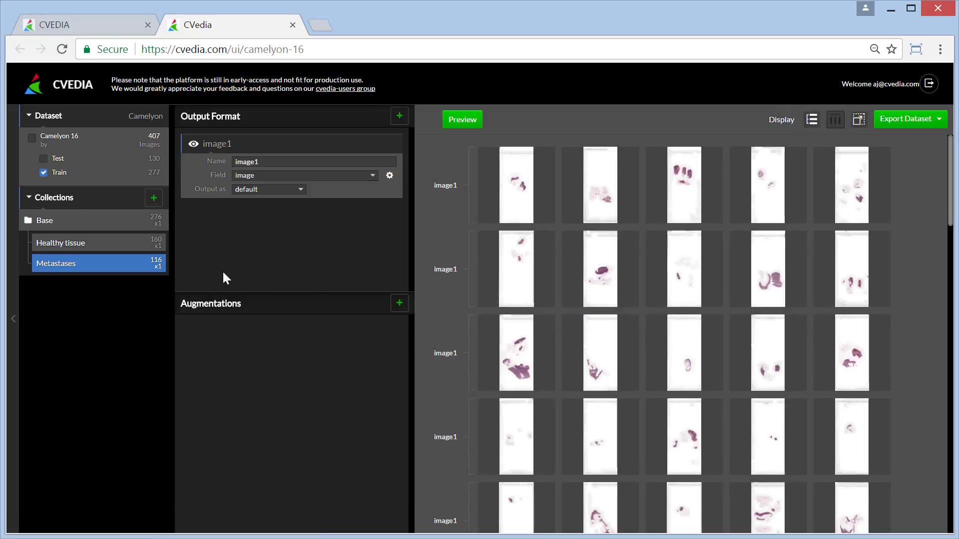
- Add a Random crop augmentation to the Healthy tissue collection
{"action": "mouse_move", "coordinate": [122, 245]}
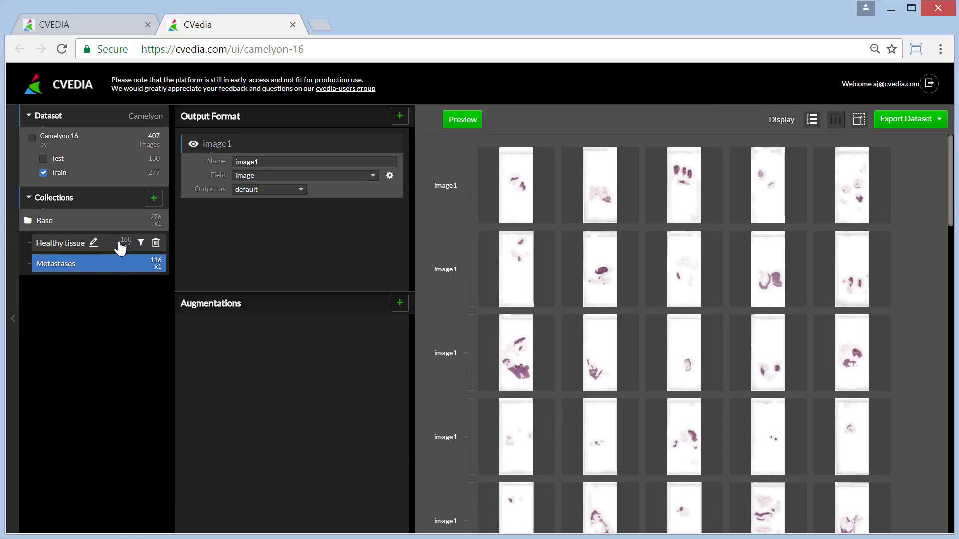
{"action": "left_click", "coordinate": [60, 245]}
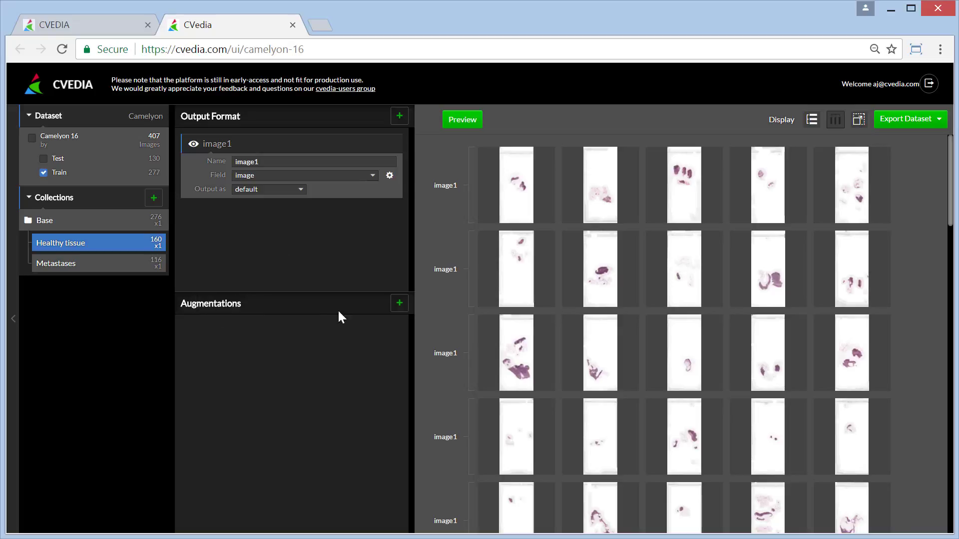
{"action": "left_click", "coordinate": [399, 303]}
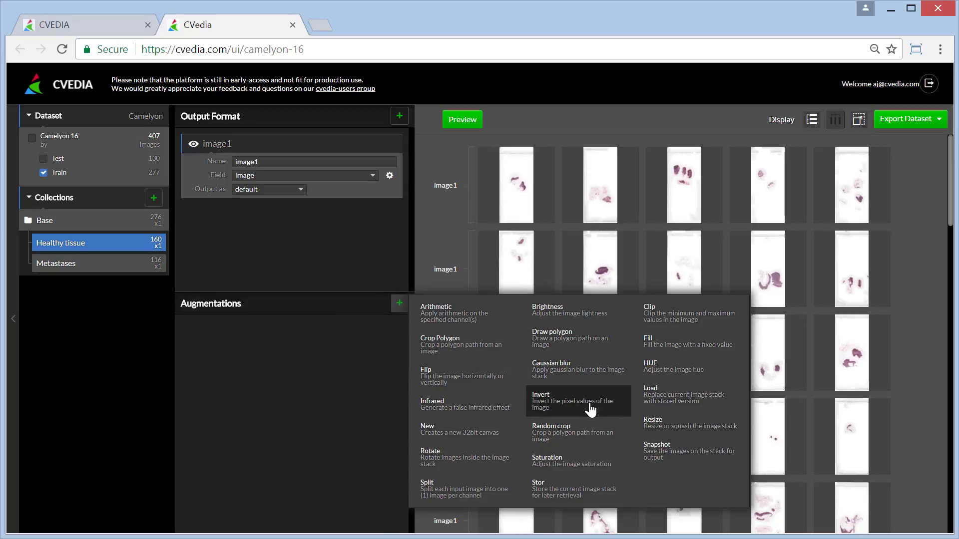
{"action": "left_click", "coordinate": [577, 443]}
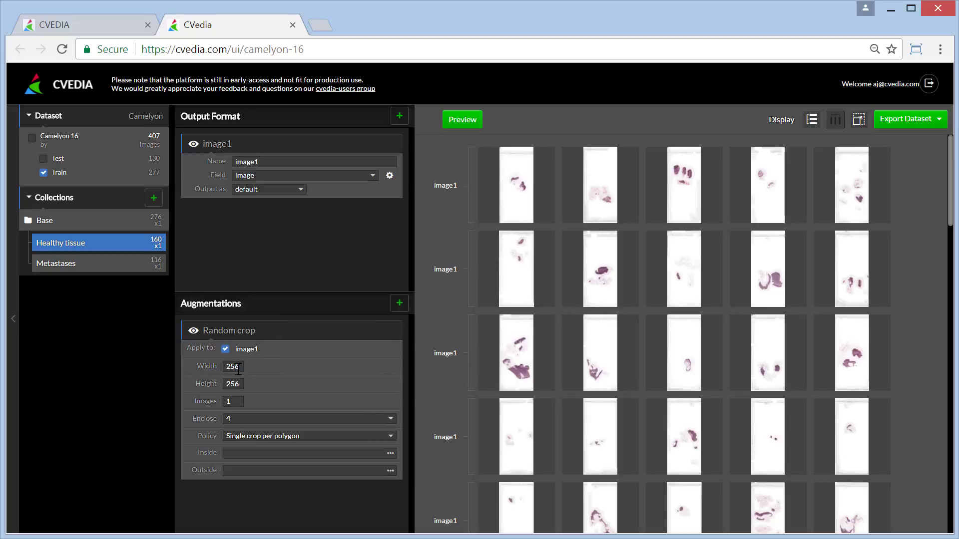
{"action": "left_click_drag", "start_coordinate": [239, 368], "coordinate": [223, 367]}
{"action": "left_click", "coordinate": [242, 368]}
- Restrict the random crop to areas inside the Lymph nodes annotations
{"action": "left_click", "coordinate": [243, 456]}
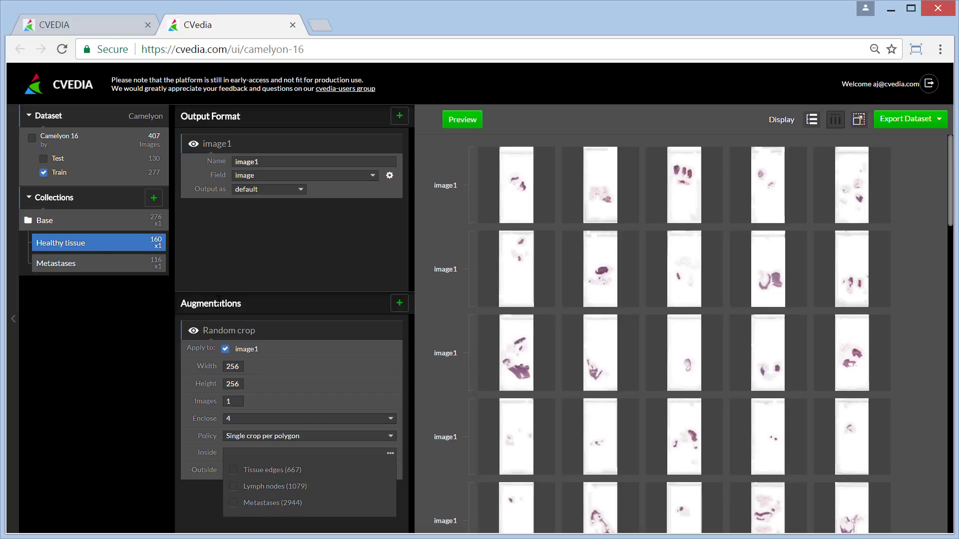
{"action": "mouse_move", "coordinate": [70, 248]}
{"action": "left_click", "coordinate": [254, 487]}
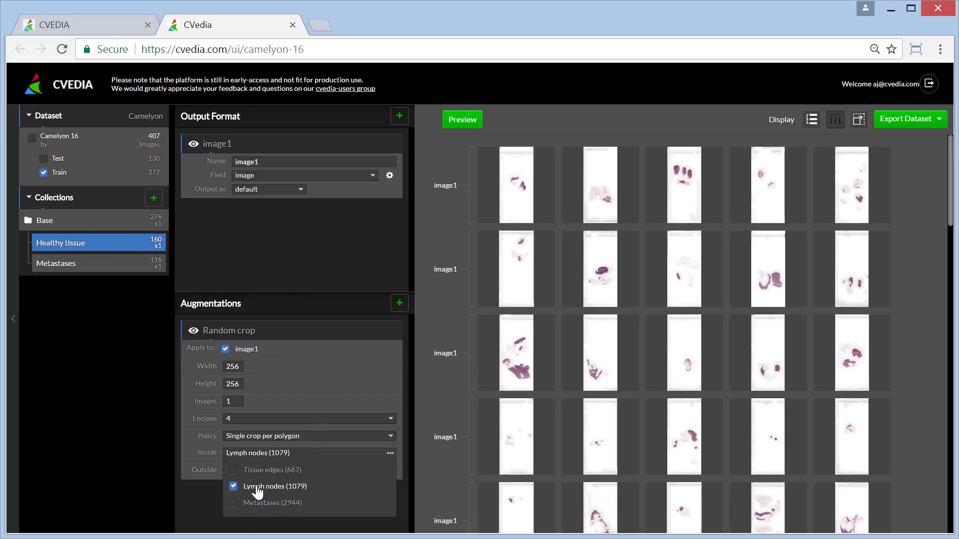
{"action": "left_click", "coordinate": [202, 490]}
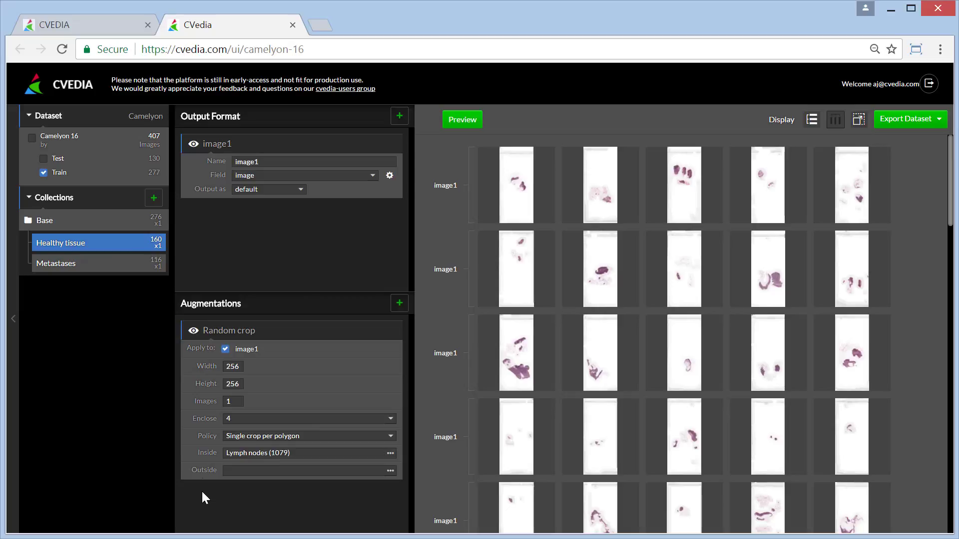
- Set the random crop policy to Single crop per image (area balanced) and preview the cropped Healthy tissue images
{"action": "left_click", "coordinate": [263, 440]}
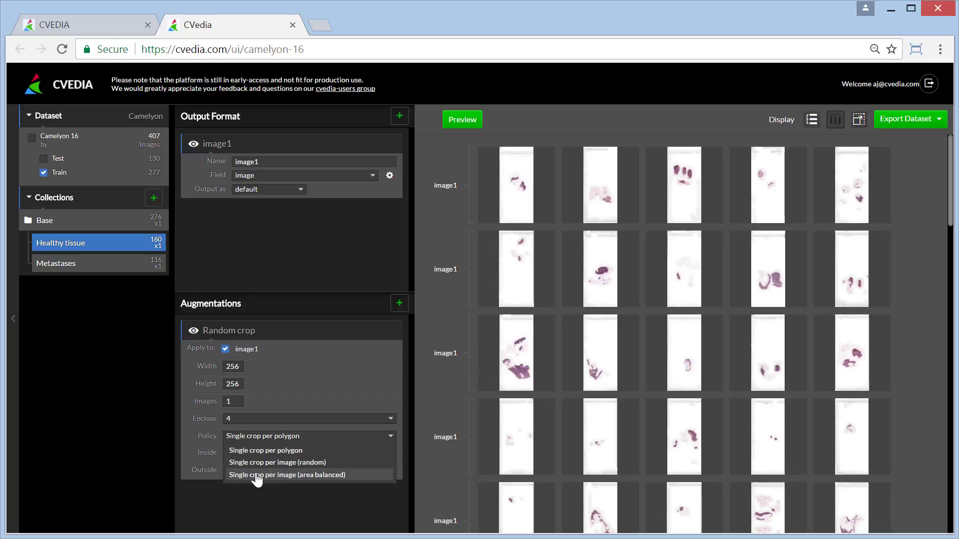
{"action": "left_click", "coordinate": [292, 475]}
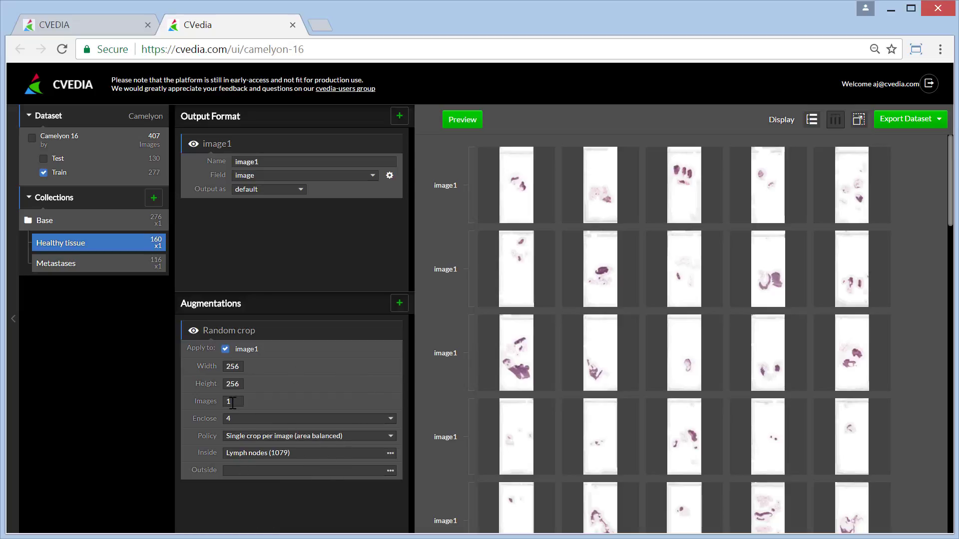
{"action": "left_click", "coordinate": [464, 120]}
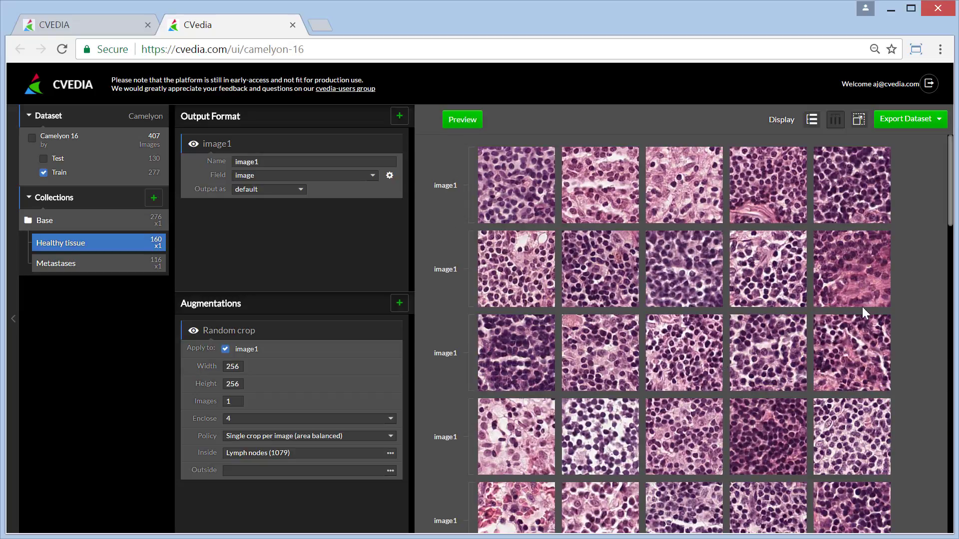
{"action": "scroll", "coordinate": [850, 225], "scroll_direction": "down", "scroll_amount": 10}
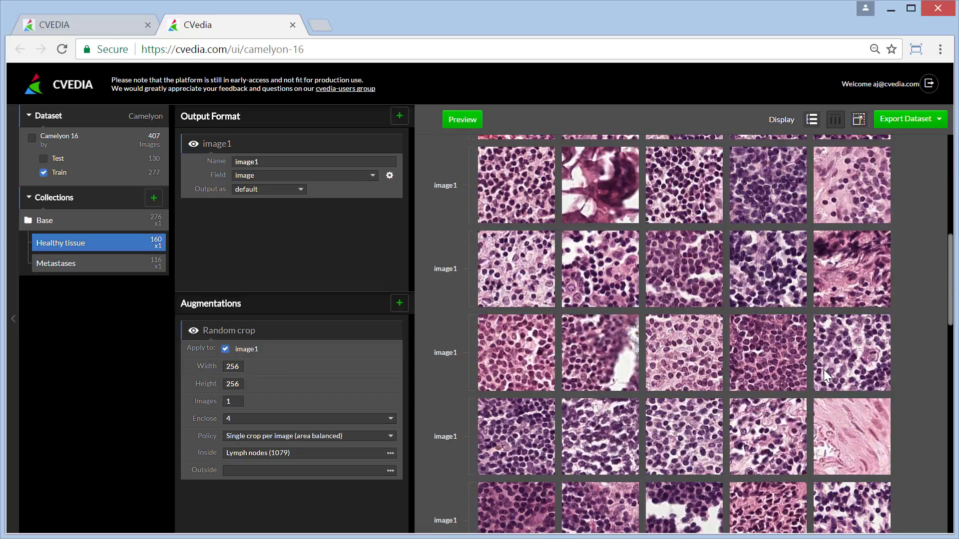
- Add a Random crop augmentation to the Metastases collection
{"action": "scroll", "coordinate": [845, 350], "scroll_direction": "up", "scroll_amount": 1}
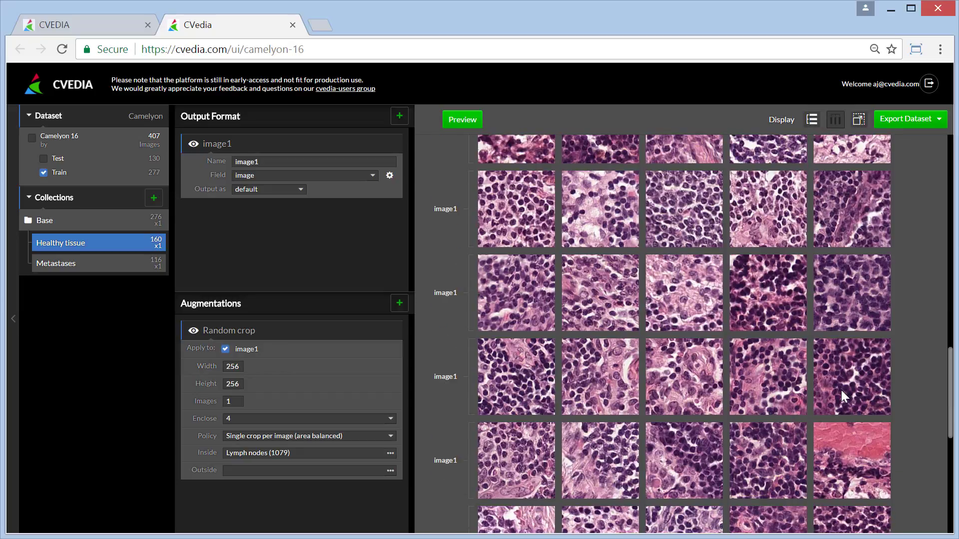
{"action": "scroll", "coordinate": [841, 390], "scroll_direction": "up", "scroll_amount": 8}
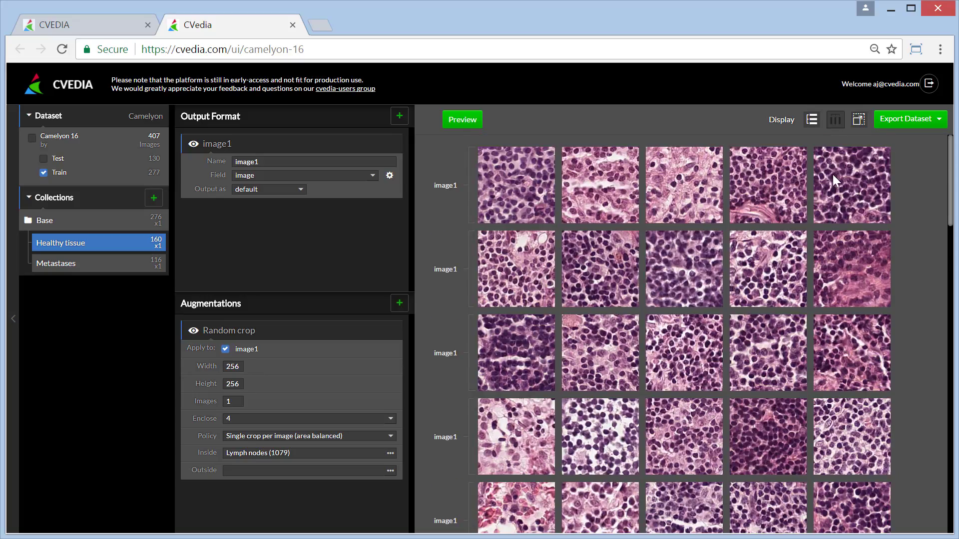
{"action": "left_click", "coordinate": [58, 269]}
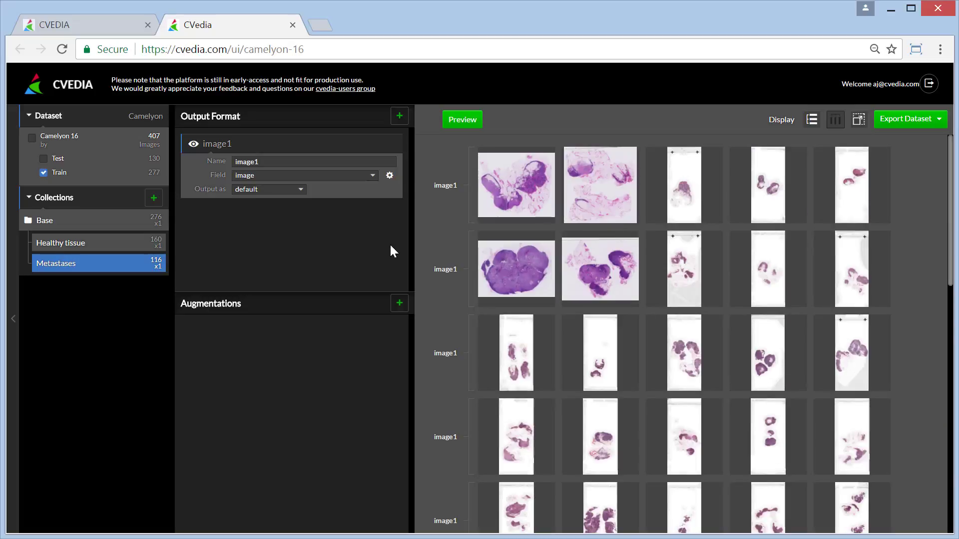
{"action": "left_click", "coordinate": [399, 303]}
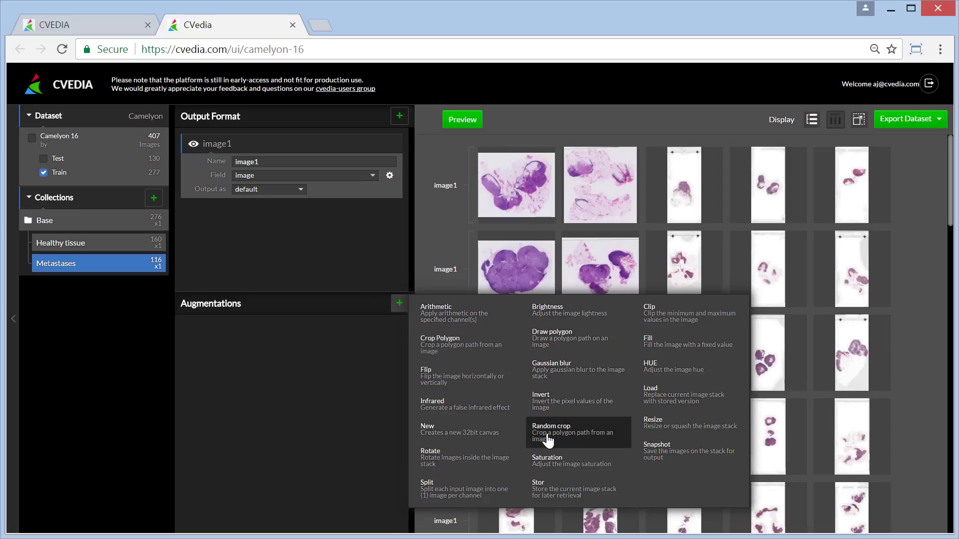
{"action": "left_click", "coordinate": [581, 441]}
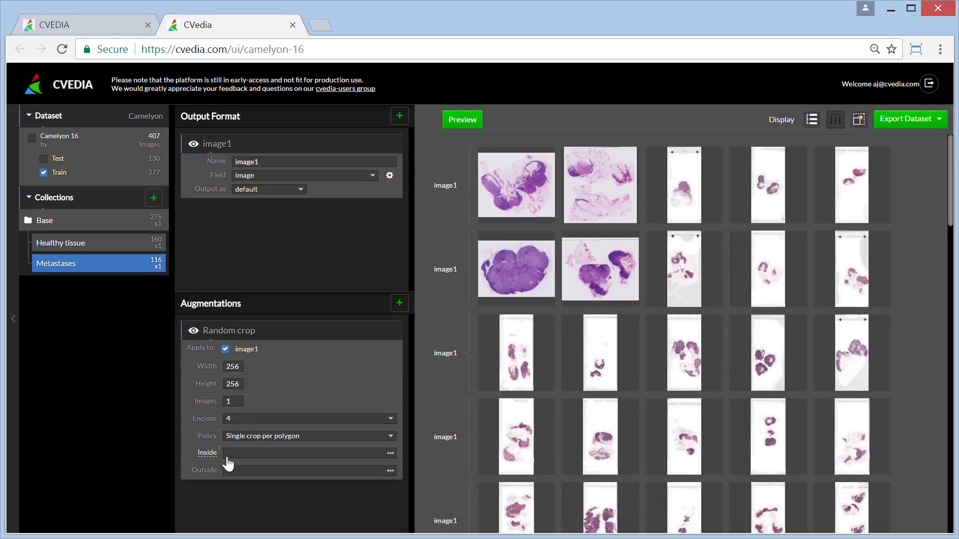
- Restrict the Metastases collection's random crop to areas inside the Metastases annotations
{"action": "left_click", "coordinate": [284, 460]}
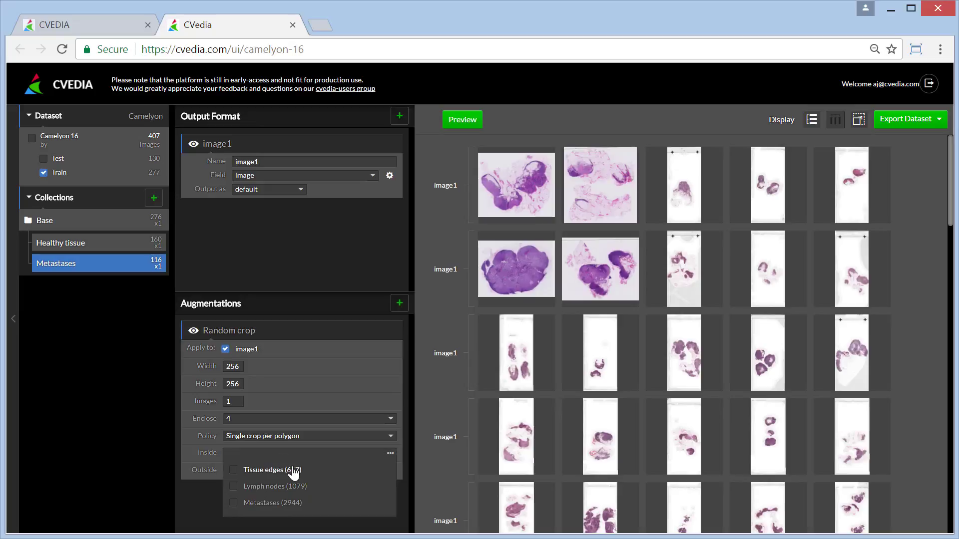
{"action": "left_click", "coordinate": [232, 503]}
{"action": "left_click", "coordinate": [206, 505]}
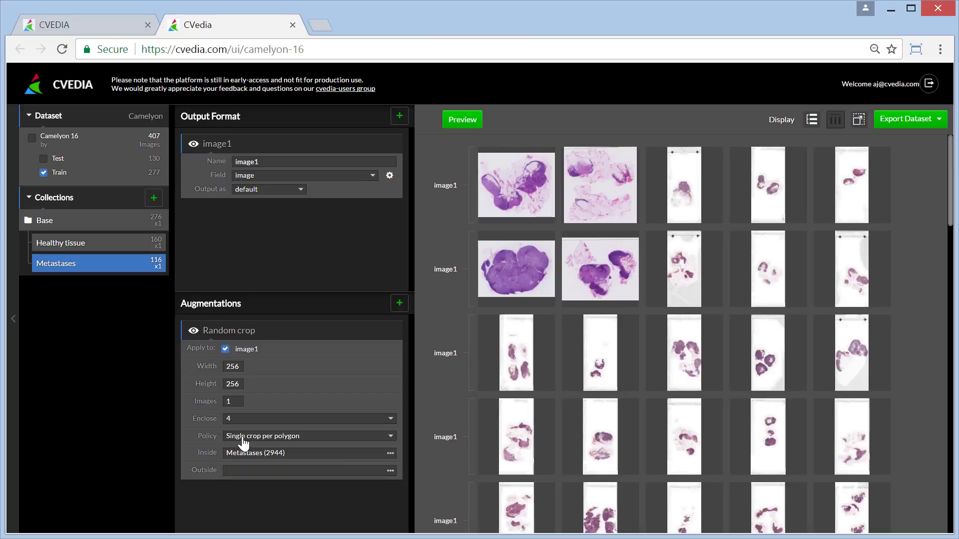
- Set the Metastases crop policy to Single crop per image (area balanced) and preview the cropped images
{"action": "left_click", "coordinate": [246, 439]}
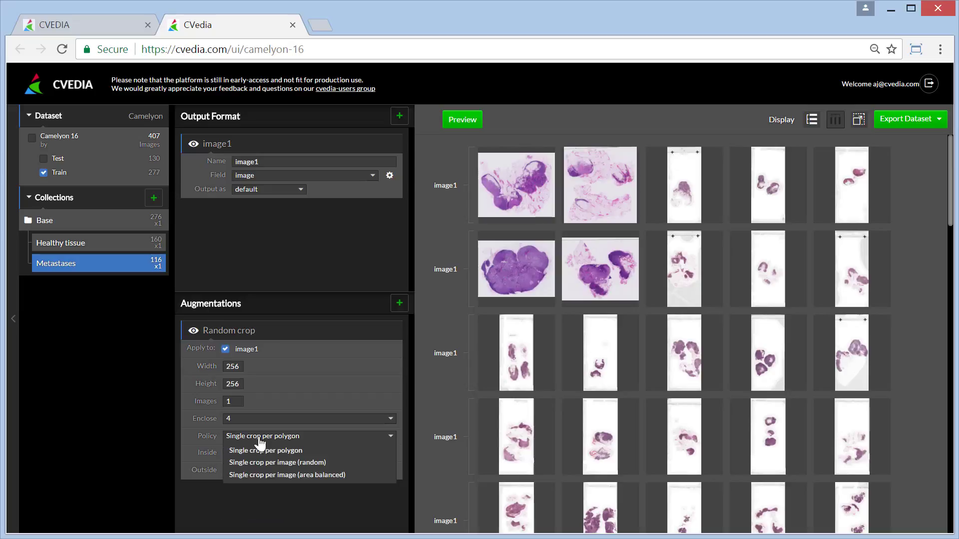
{"action": "left_click", "coordinate": [306, 476]}
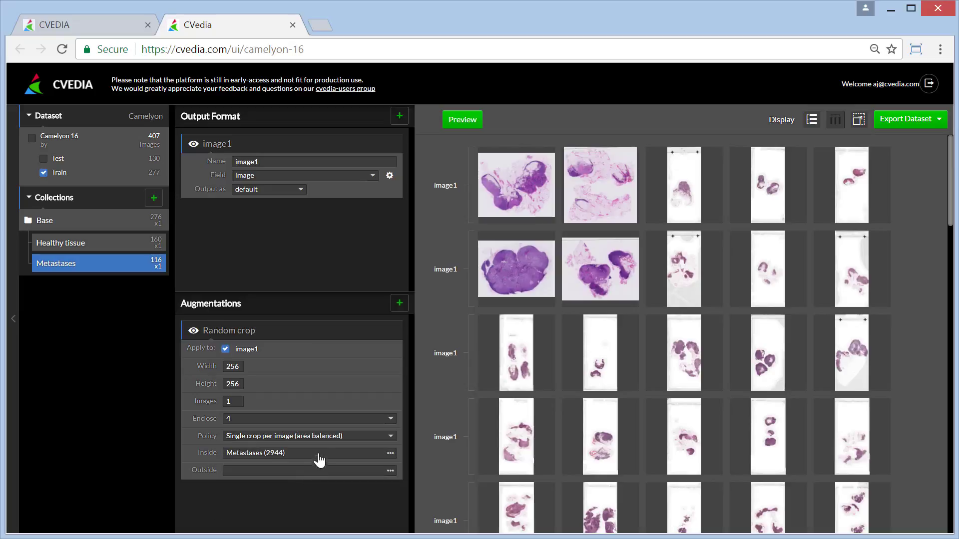
{"action": "left_click", "coordinate": [464, 131]}
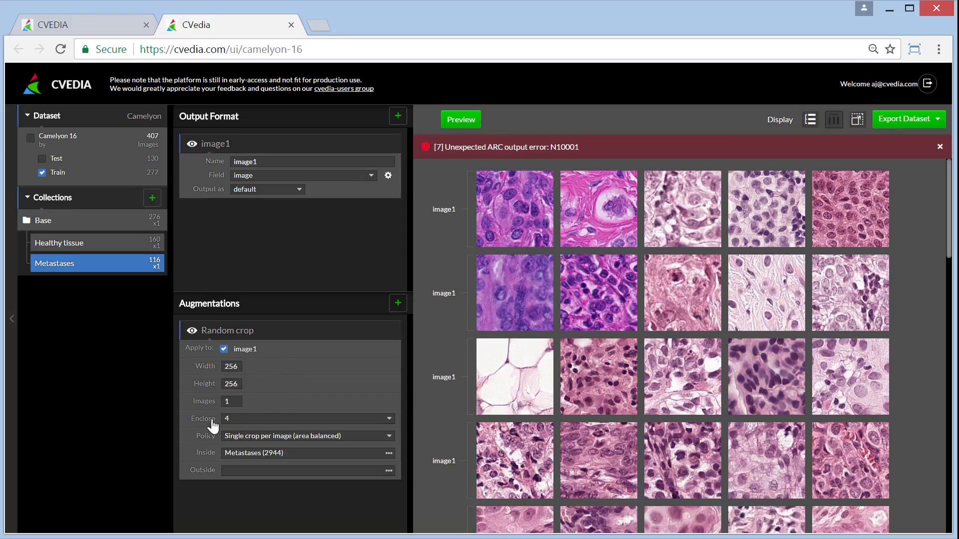
{"action": "left_click", "coordinate": [290, 425]}
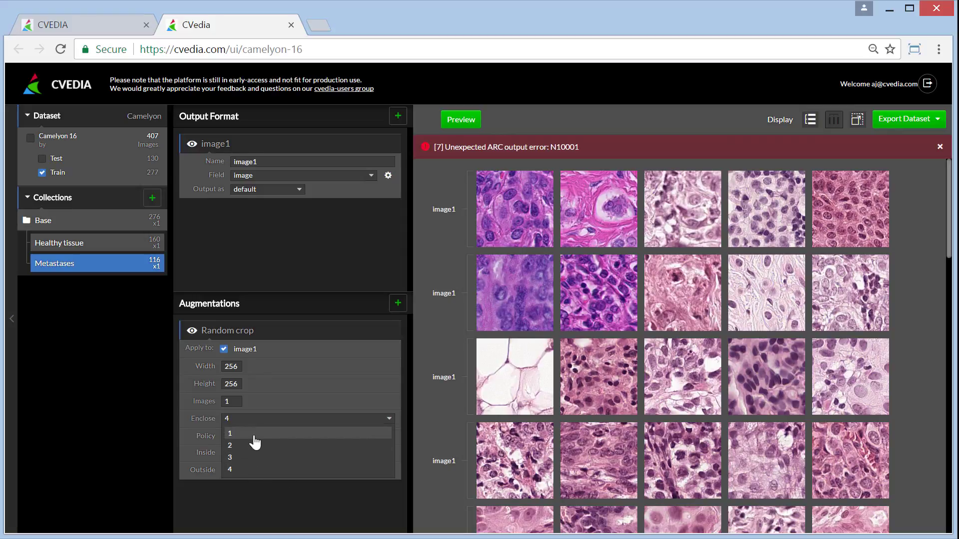
{"action": "left_click", "coordinate": [299, 422]}
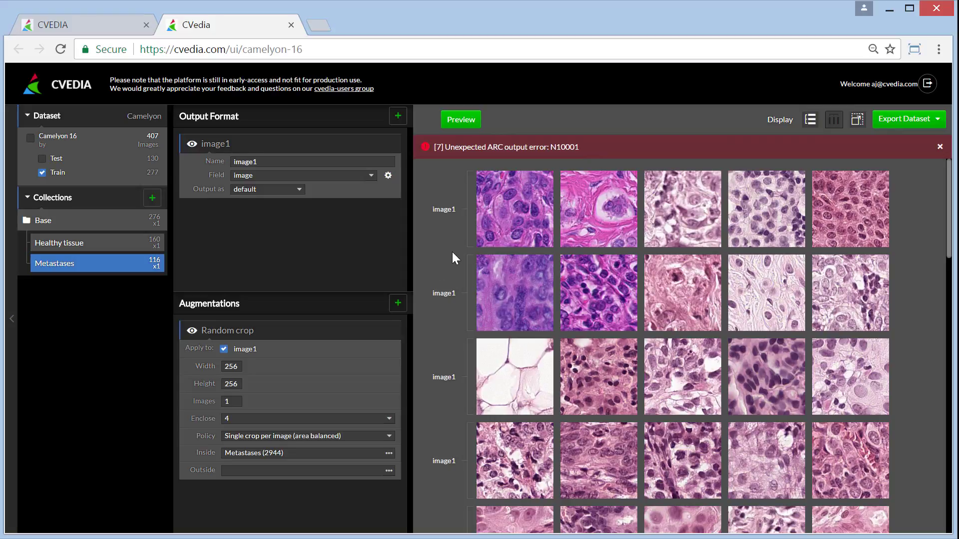
{"action": "scroll", "coordinate": [445, 268], "scroll_direction": "down", "scroll_amount": 5}
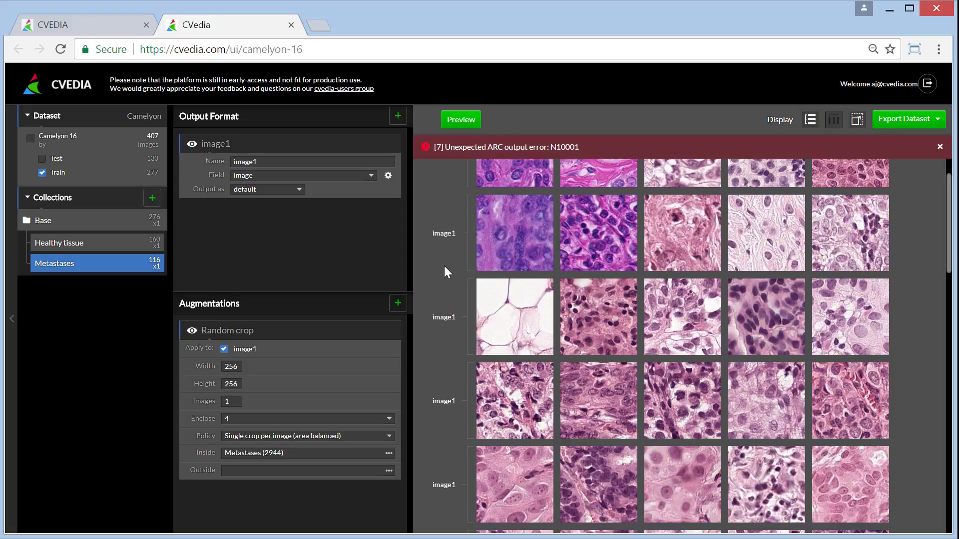
{"action": "scroll", "coordinate": [445, 272], "scroll_direction": "up", "scroll_amount": 5}
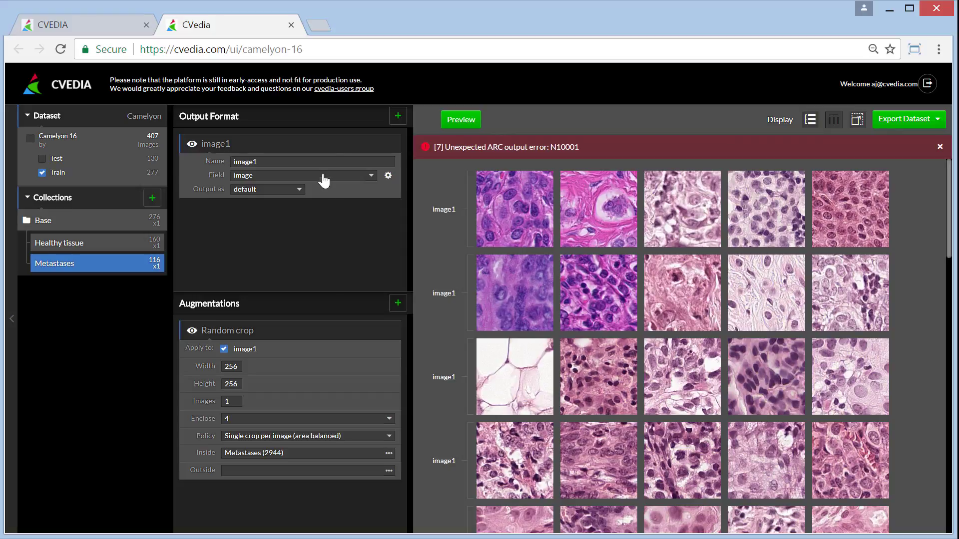
- Add a second output entry named ground and set its field to constant (integer)
{"action": "left_click", "coordinate": [398, 119]}
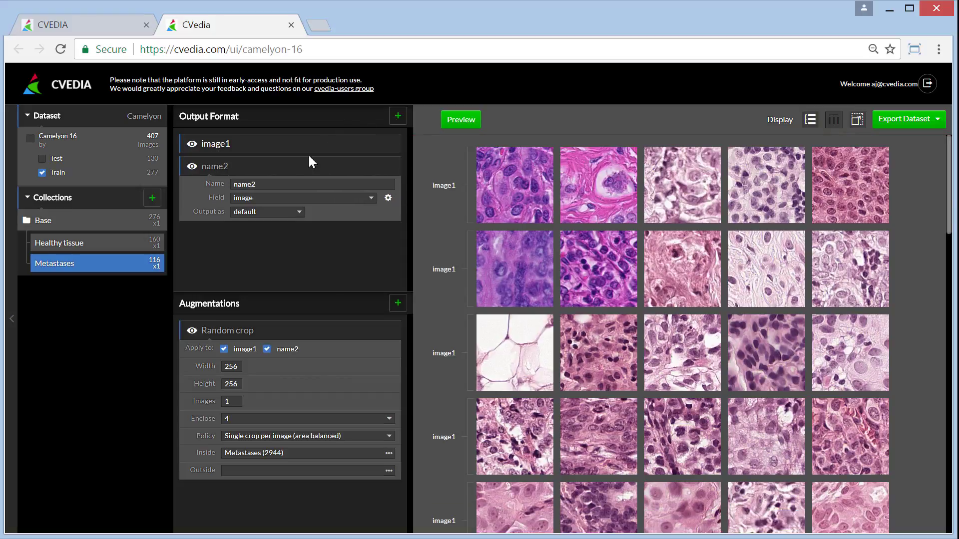
{"action": "left_click_drag", "start_coordinate": [289, 187], "coordinate": [217, 182]}
{"action": "type", "text": "ground"}
{"action": "left_click", "coordinate": [281, 199]}
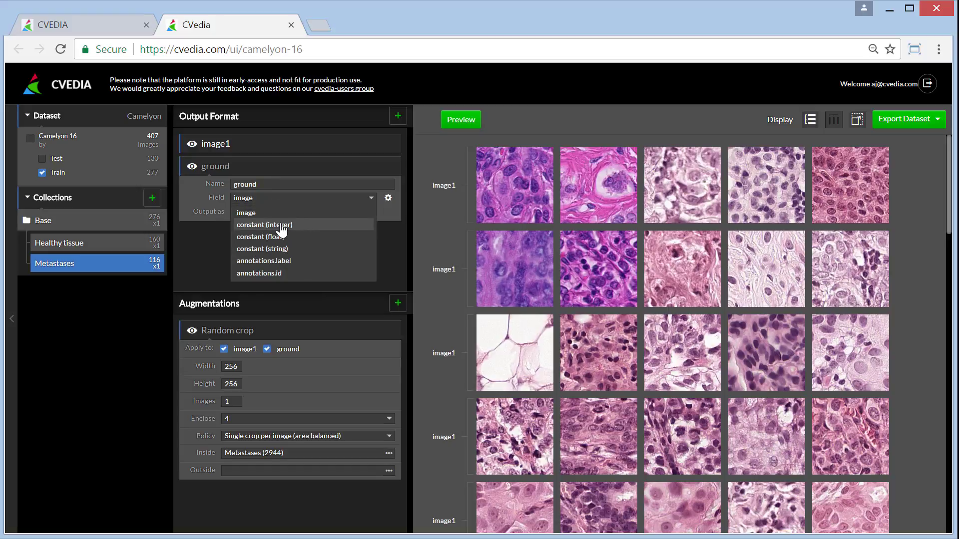
{"action": "left_click", "coordinate": [281, 226]}
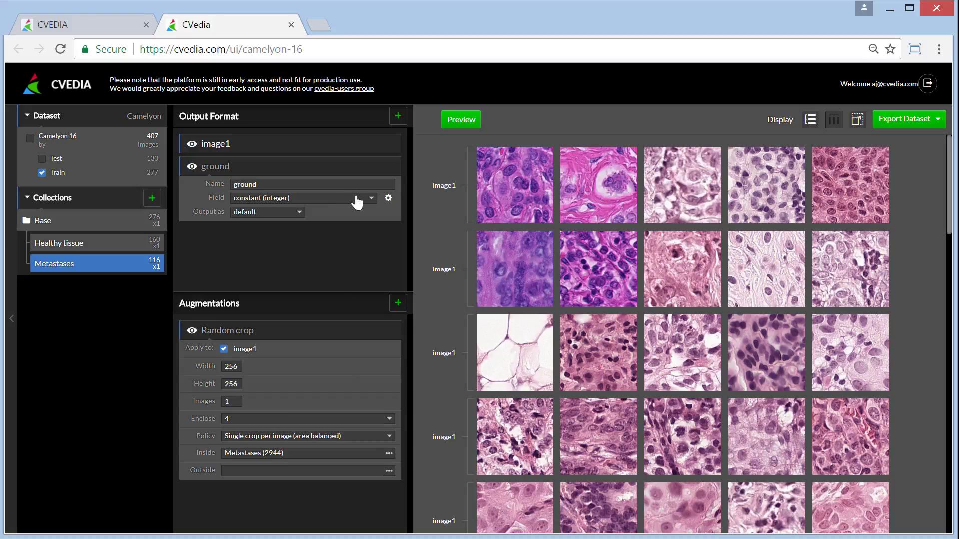
- Save override values for the ground field of 0 for Base and 1 for Metastases, and check the Healthy tissue and Metastases previews
{"action": "left_click", "coordinate": [388, 199]}
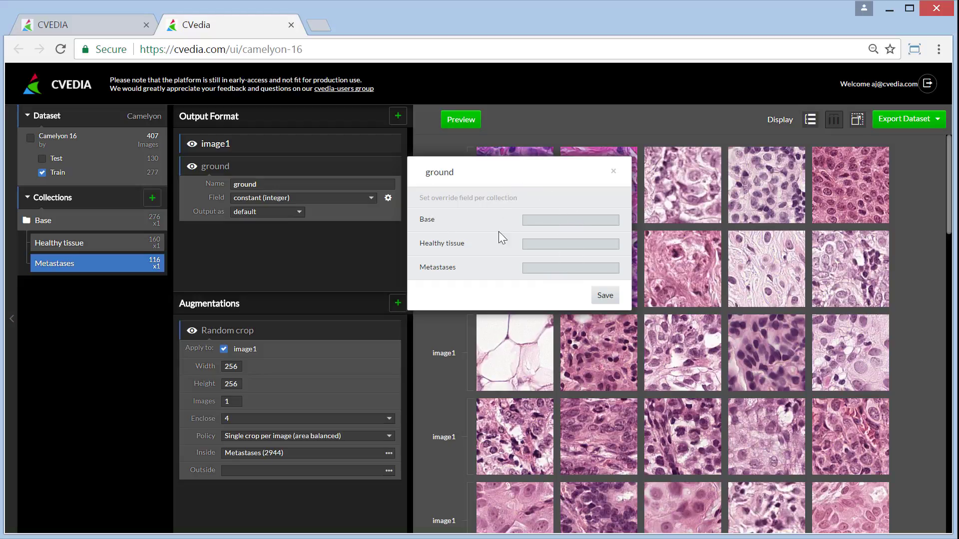
{"action": "left_click", "coordinate": [554, 221]}
{"action": "type", "text": "0"}
{"action": "left_click", "coordinate": [543, 273]}
{"action": "type", "text": "1"}
{"action": "left_click", "coordinate": [604, 296]}
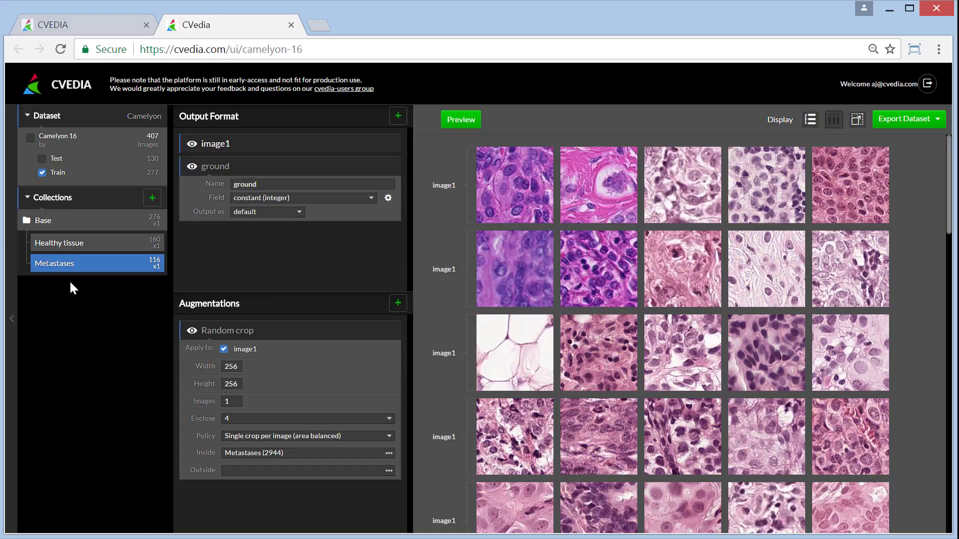
{"action": "left_click", "coordinate": [57, 243]}
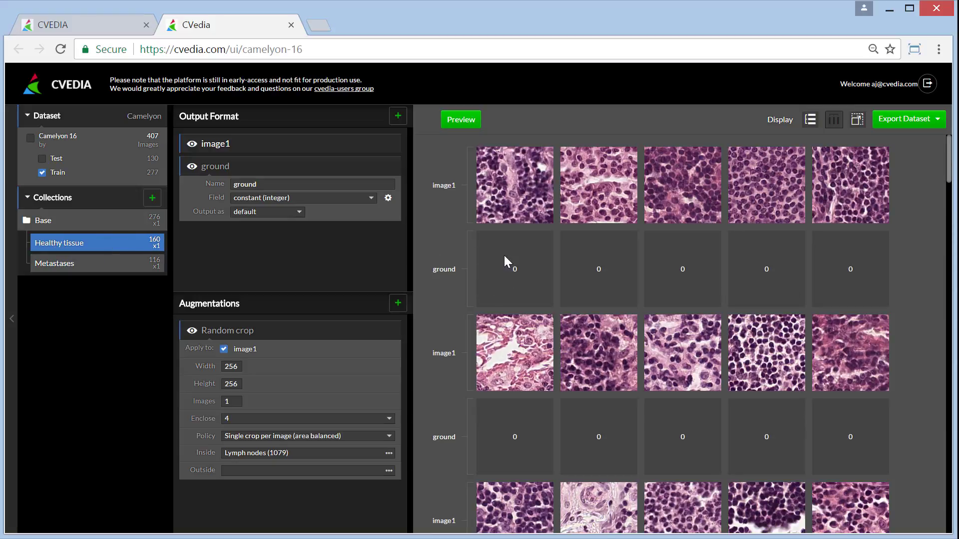
{"action": "left_click", "coordinate": [50, 269]}
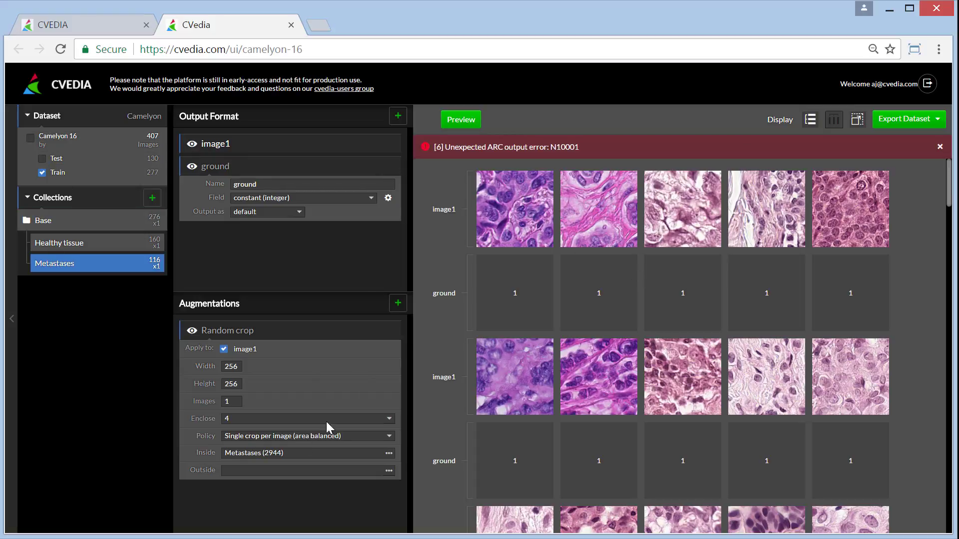
- Open the dataset export settings and exclude the Base collection from the export
{"action": "left_click", "coordinate": [903, 124]}
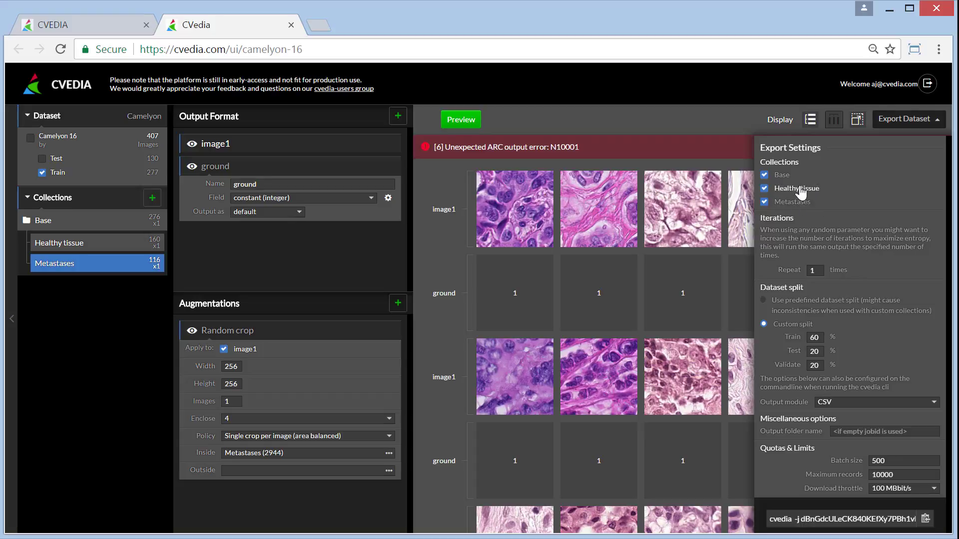
{"action": "left_click", "coordinate": [764, 175]}
{"action": "mouse_move", "coordinate": [128, 267]}
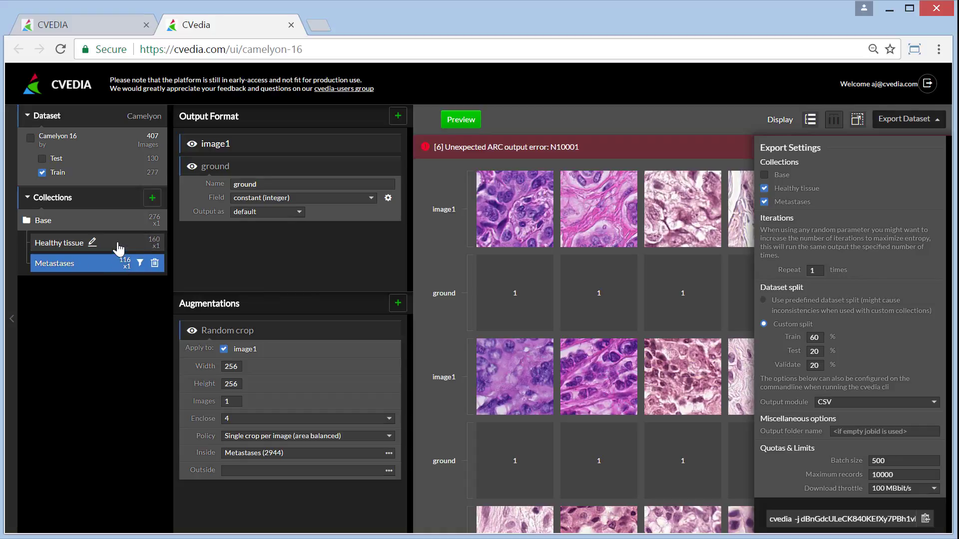
{"action": "mouse_move", "coordinate": [123, 243]}
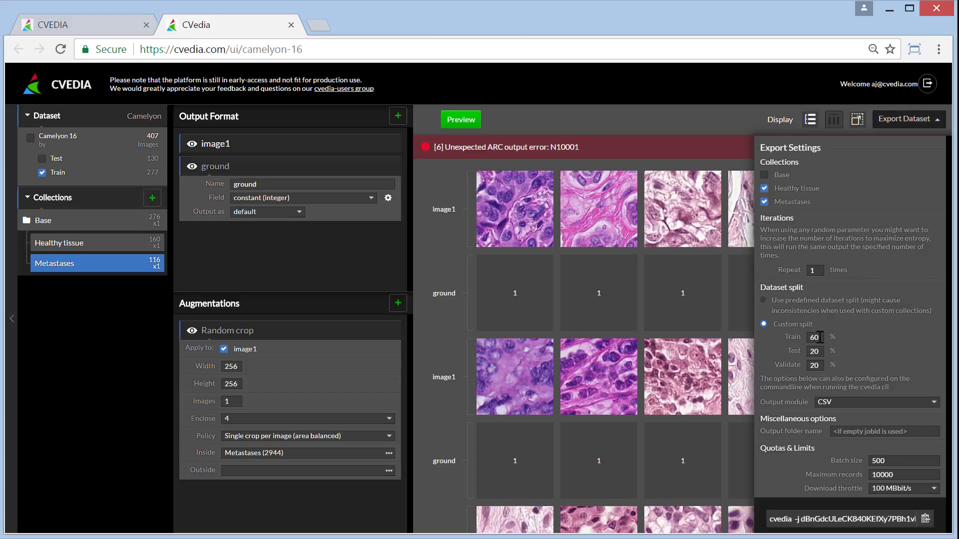
- Set the custom dataset split to 40% test and 0% validate, and name the output folder camelyon
{"action": "left_click_drag", "start_coordinate": [819, 365], "coordinate": [805, 351]}
{"action": "type", "text": "0"}
{"action": "type", "text": "4"}
{"action": "left_click", "coordinate": [880, 433]}
{"action": "type", "text": "camelyon"}
- Select the generated cvedia export command in the export settings
{"action": "left_click_drag", "start_coordinate": [771, 525], "coordinate": [920, 533]}
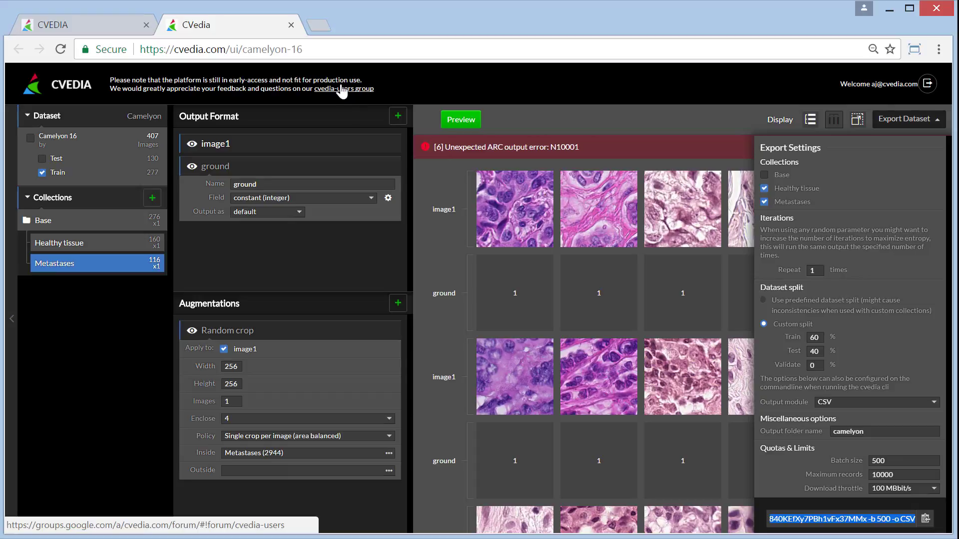
{"action": "left_click", "coordinate": [834, 518]}
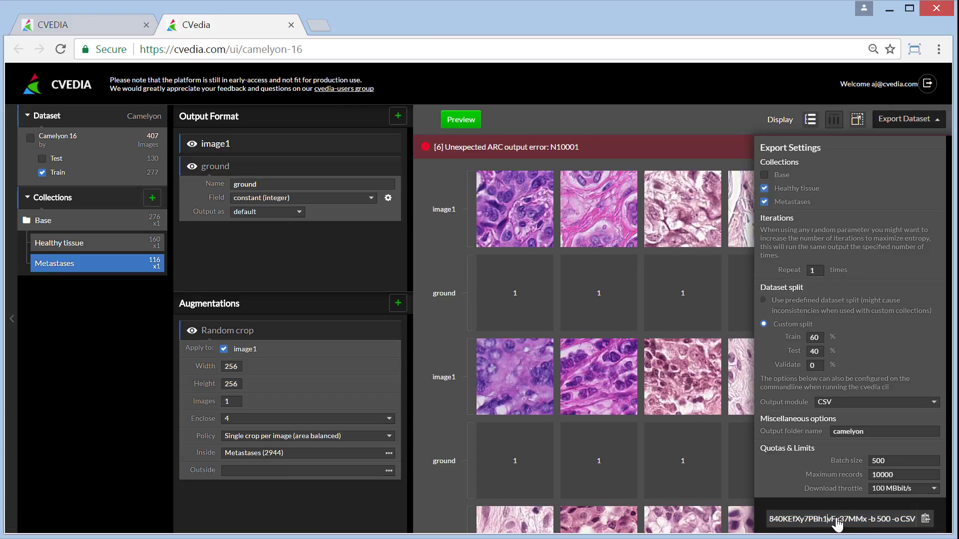
{"action": "left_click_drag", "start_coordinate": [839, 518], "coordinate": [747, 519]}
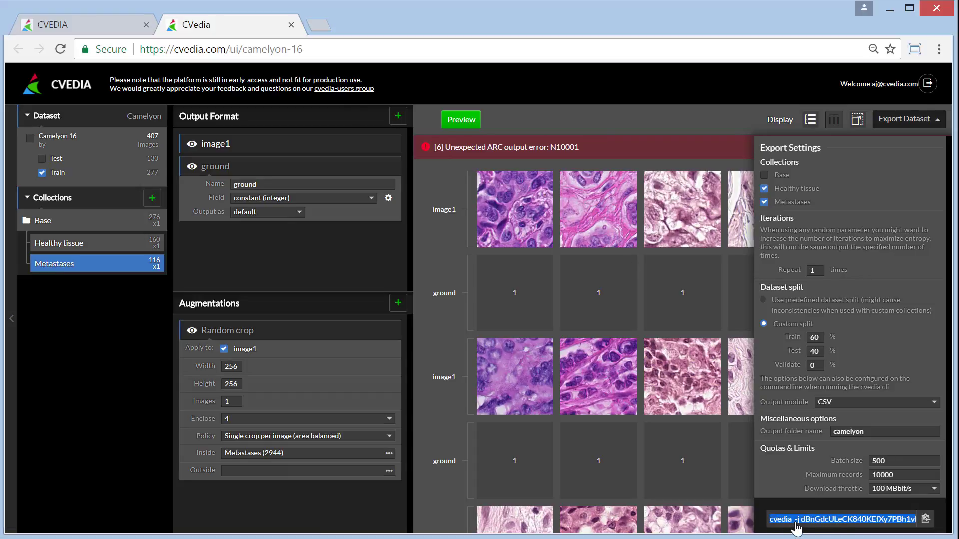